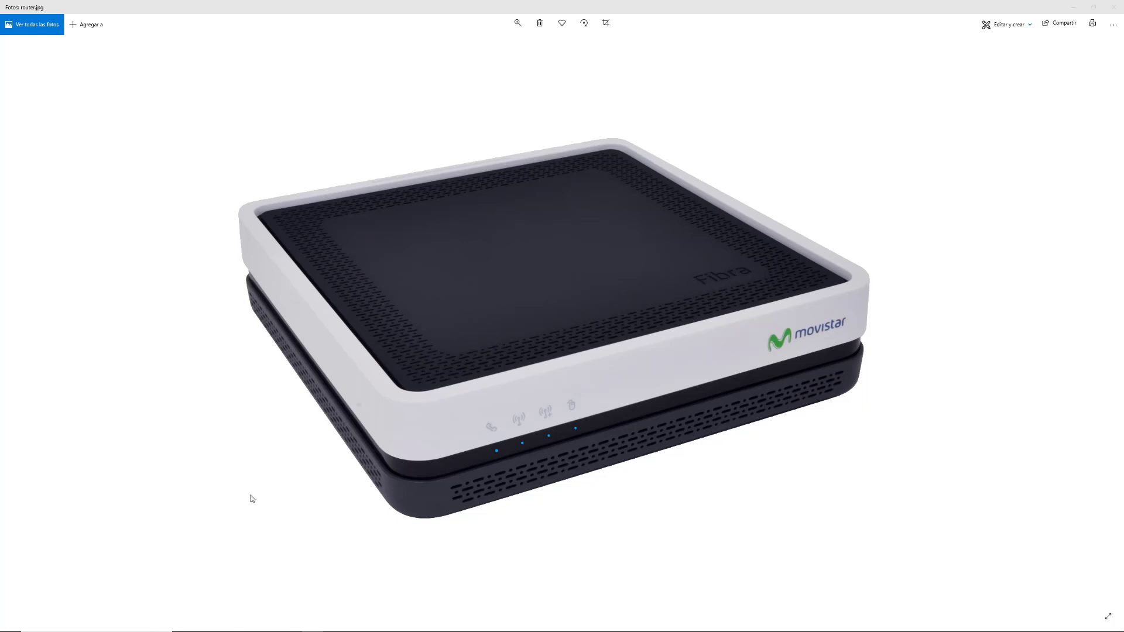
- Switch to Chrome and open the router configuration page at 192.168.1.1
{"action": "left_click", "coordinate": [226, 624]}
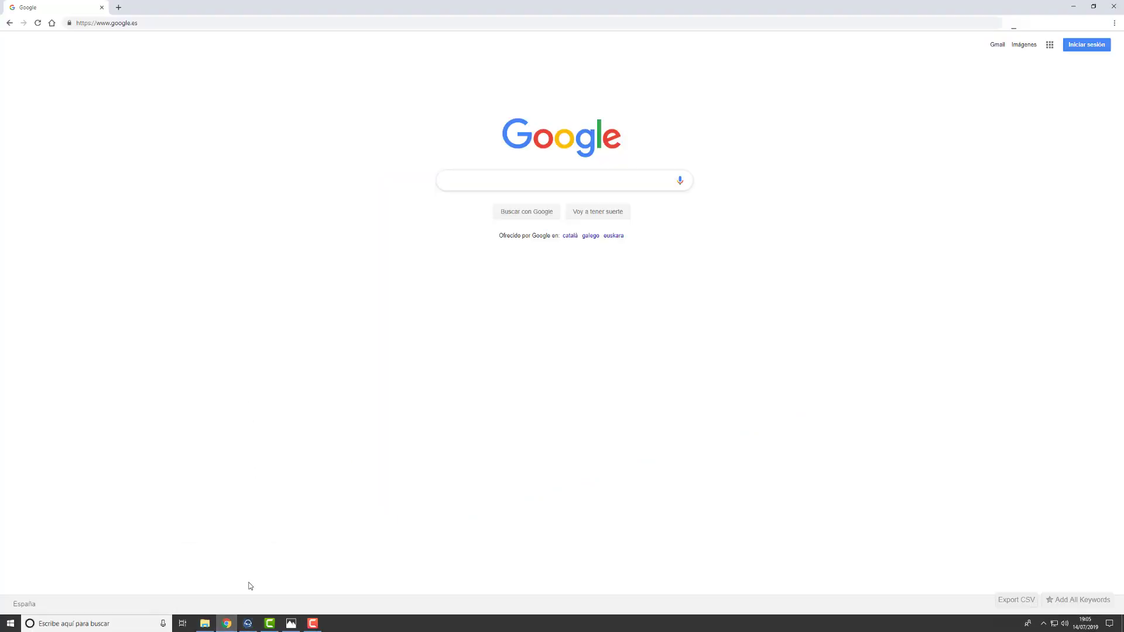
{"action": "left_click", "coordinate": [174, 23]}
{"action": "left_click", "coordinate": [176, 24]}
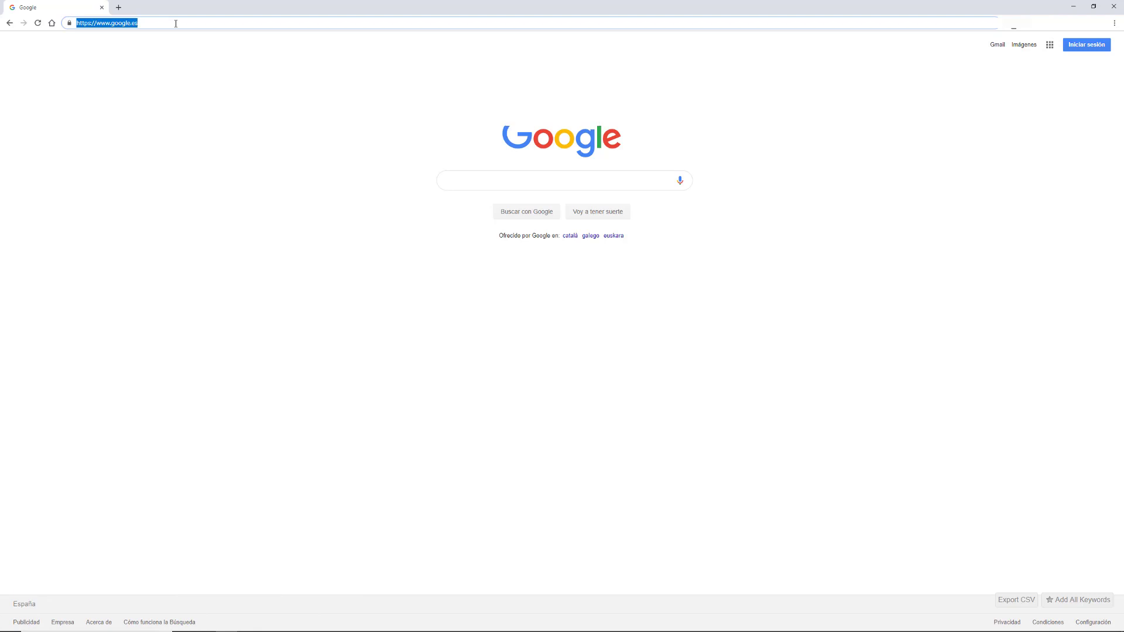
{"action": "type", "text": "1"}
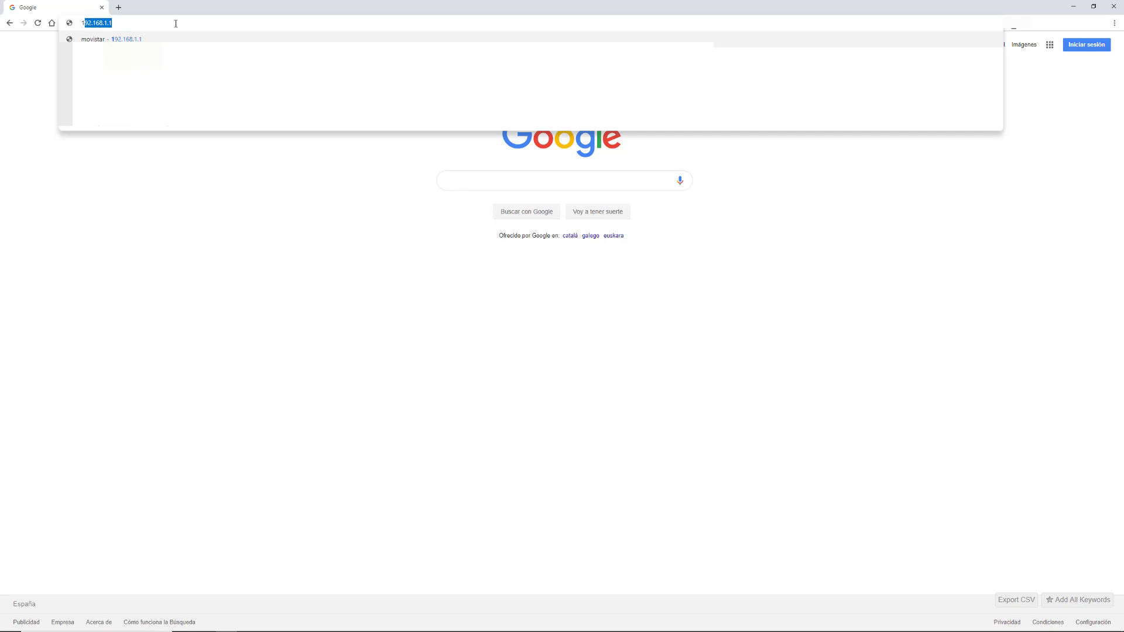
{"action": "key", "text": "Return"}
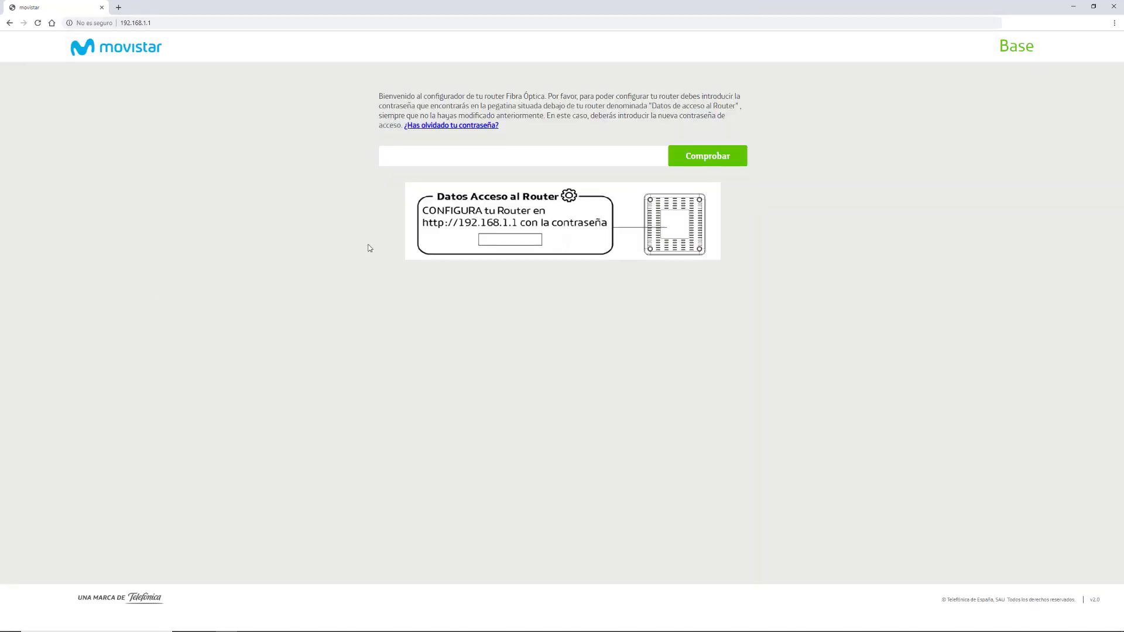
- Enter the router access password and log in to the Movistar configurator
{"action": "left_click", "coordinate": [390, 154]}
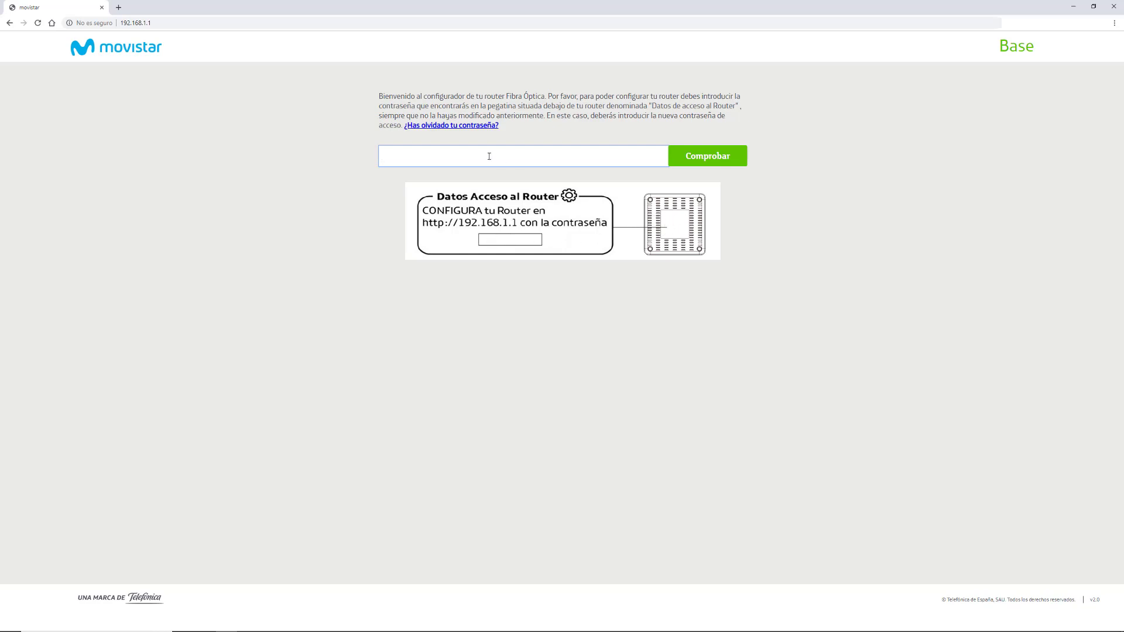
{"action": "type", "text": "*********"}
{"action": "left_click", "coordinate": [683, 161]}
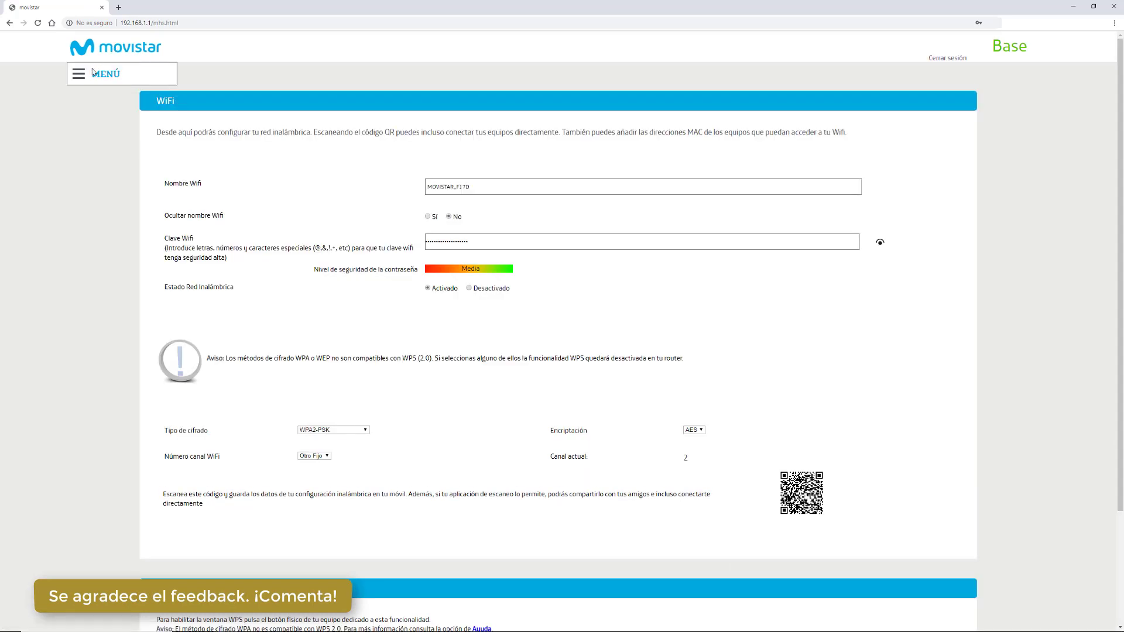
- Open the main WiFi settings and re-enter the final D of the network name MOVISTAR_F17D
{"action": "left_click", "coordinate": [79, 78]}
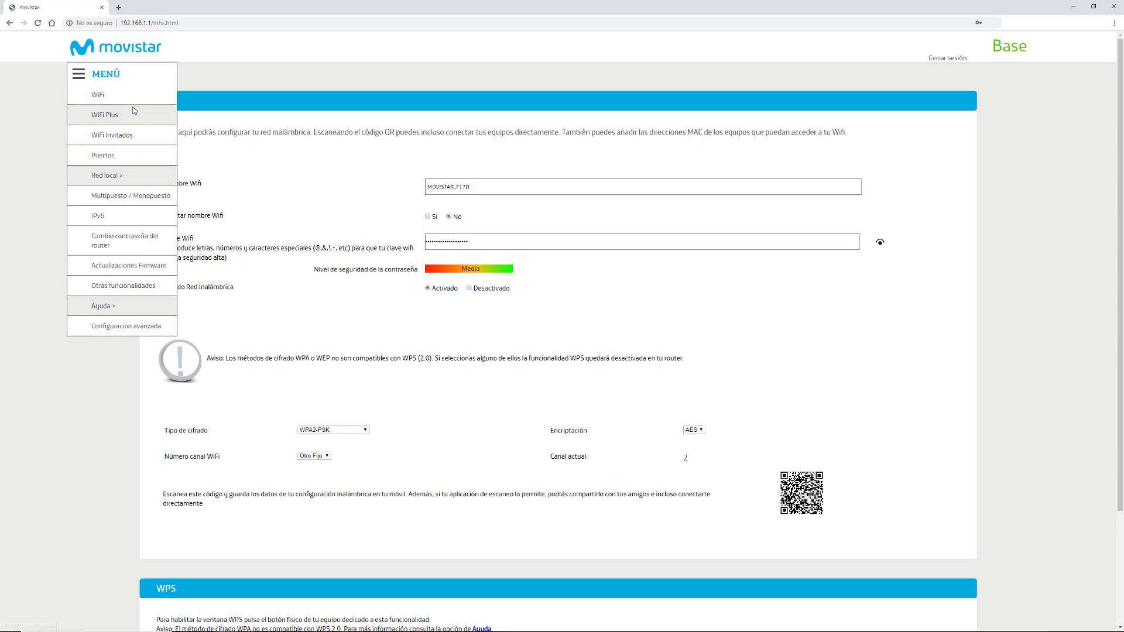
{"action": "left_click", "coordinate": [100, 98]}
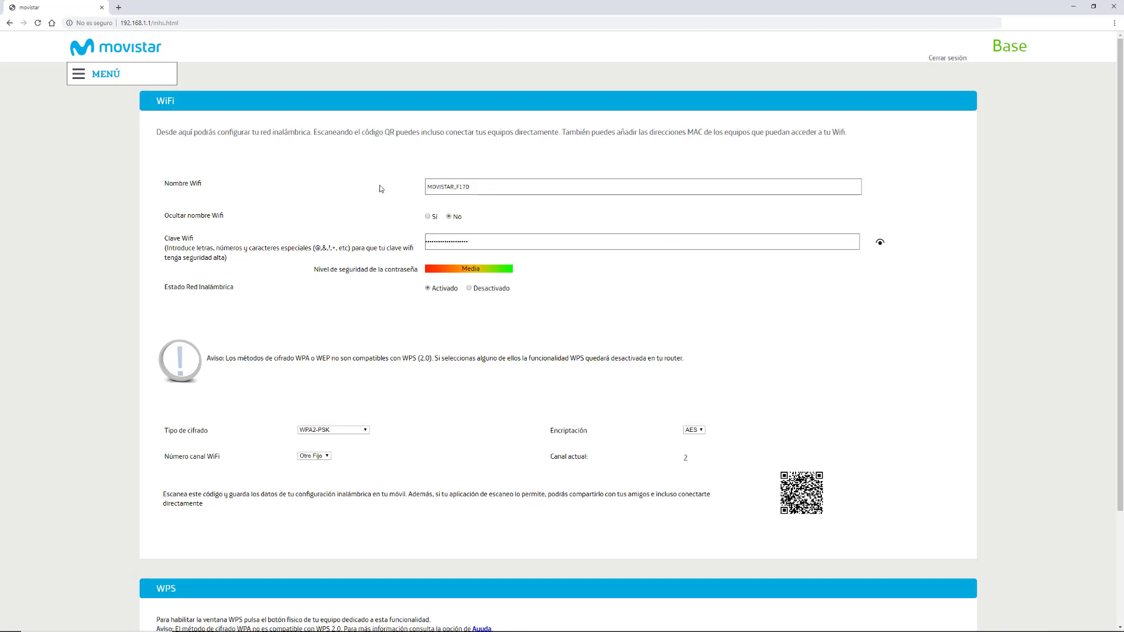
{"action": "double_click", "coordinate": [477, 186]}
{"action": "left_click", "coordinate": [477, 186]}
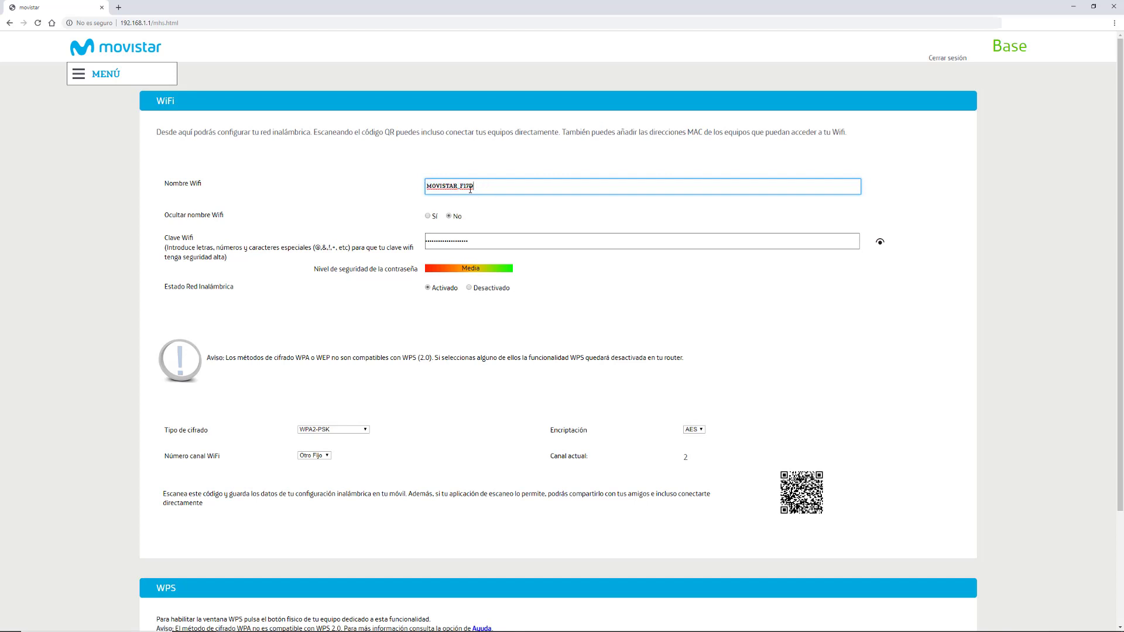
{"action": "key", "text": "BackSpace"}
{"action": "type", "text": "D"}
- Set the main WiFi network name to hidden, then make it visible again, accepting both WPS notices
{"action": "left_click", "coordinate": [428, 216]}
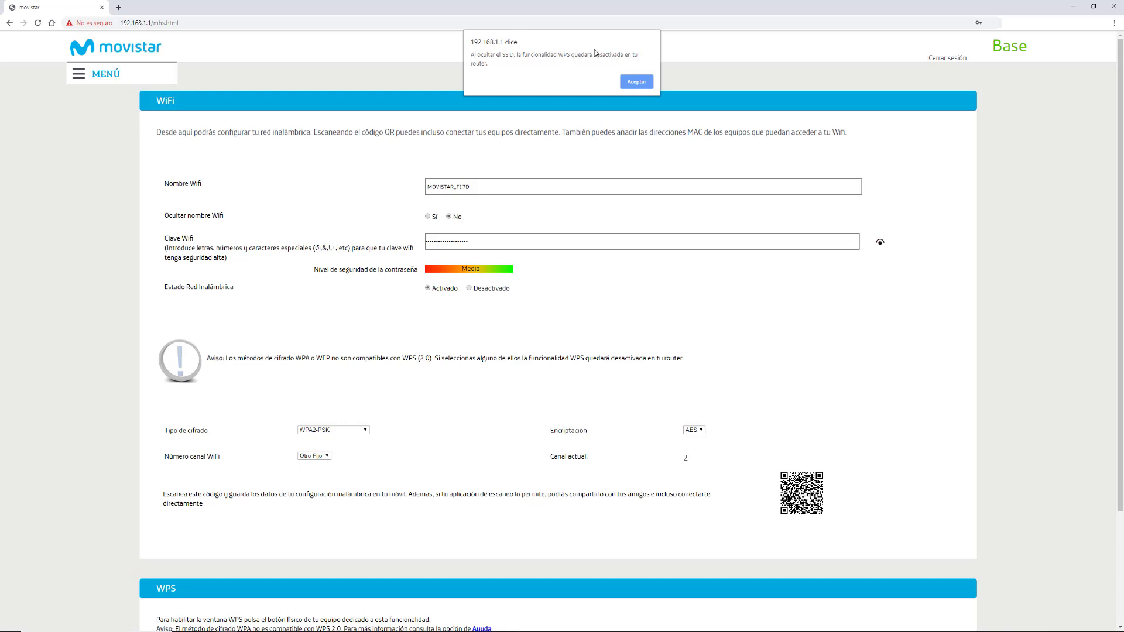
{"action": "left_click", "coordinate": [636, 81]}
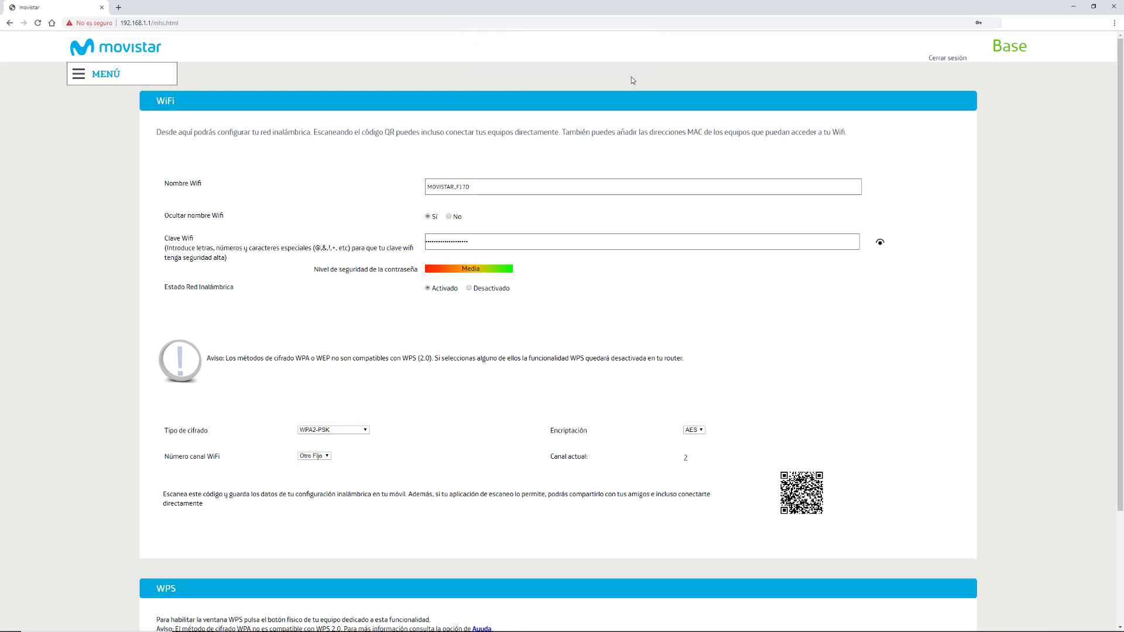
{"action": "left_click", "coordinate": [449, 216]}
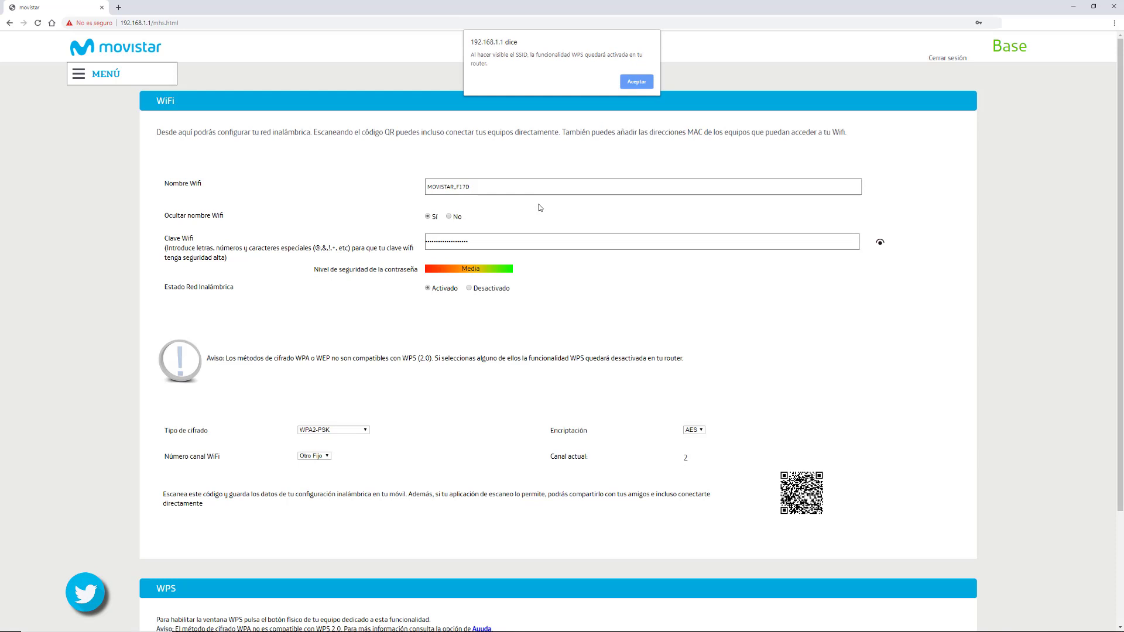
{"action": "left_click", "coordinate": [640, 82]}
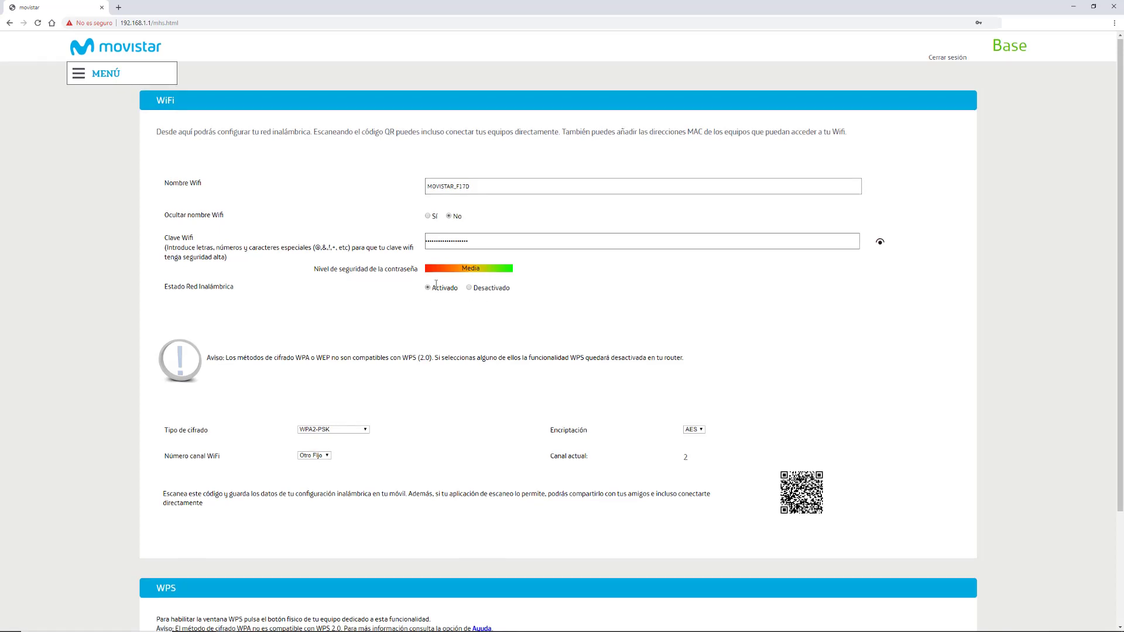
- Review the cipher type, encryption and channel number options of the main WiFi network
{"action": "scroll", "coordinate": [436, 285], "scroll_direction": "down", "scroll_amount": 2}
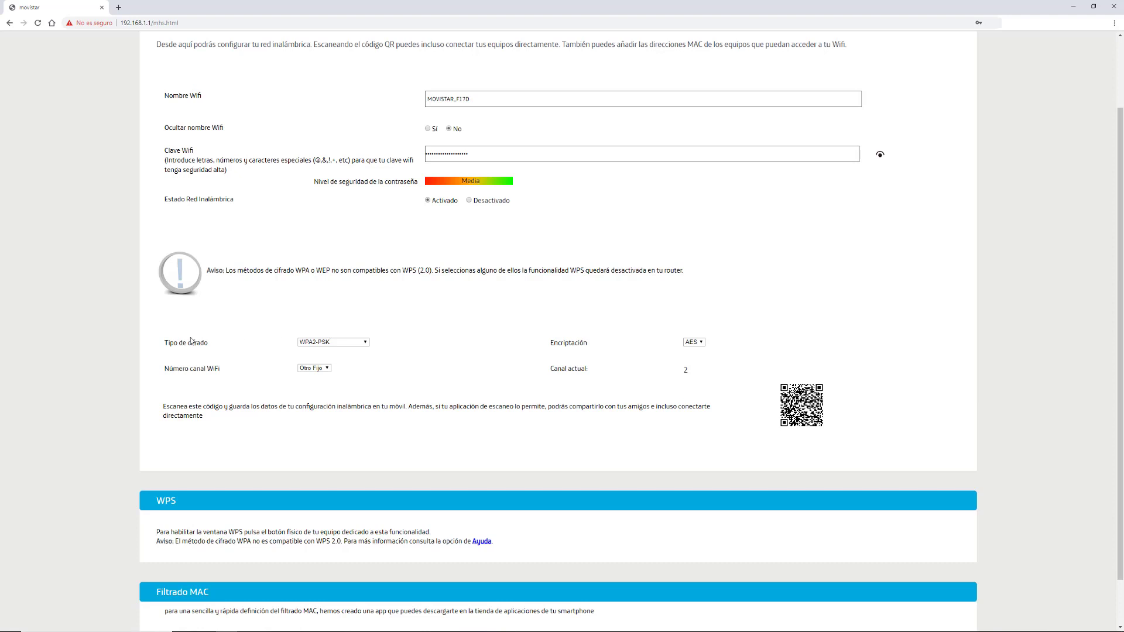
{"action": "left_click", "coordinate": [327, 344]}
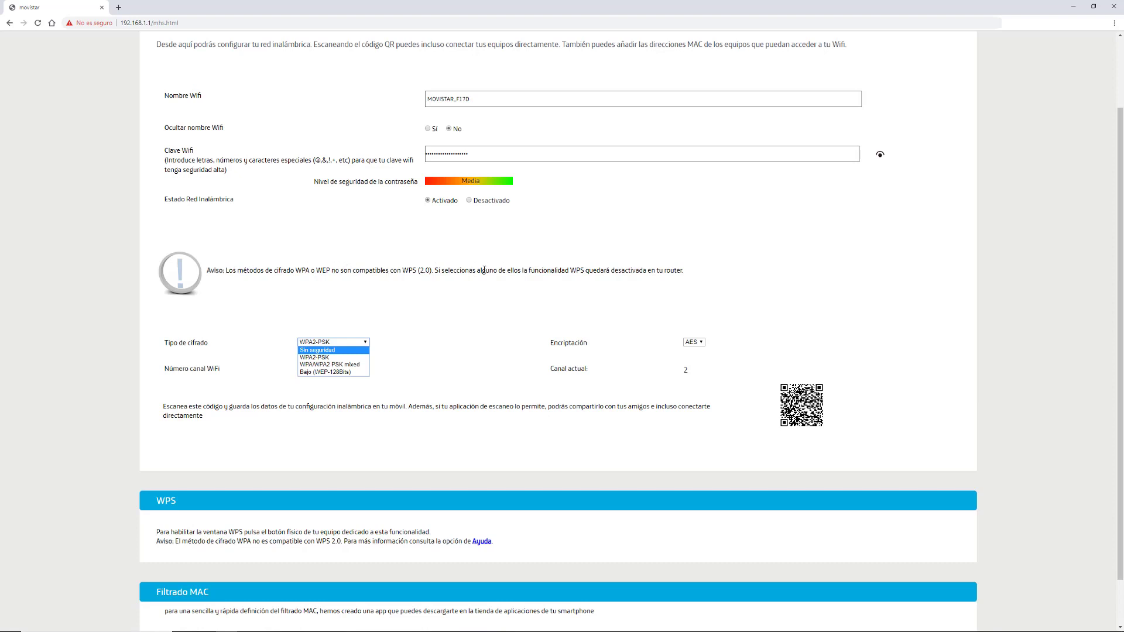
{"action": "left_click", "coordinate": [465, 299]}
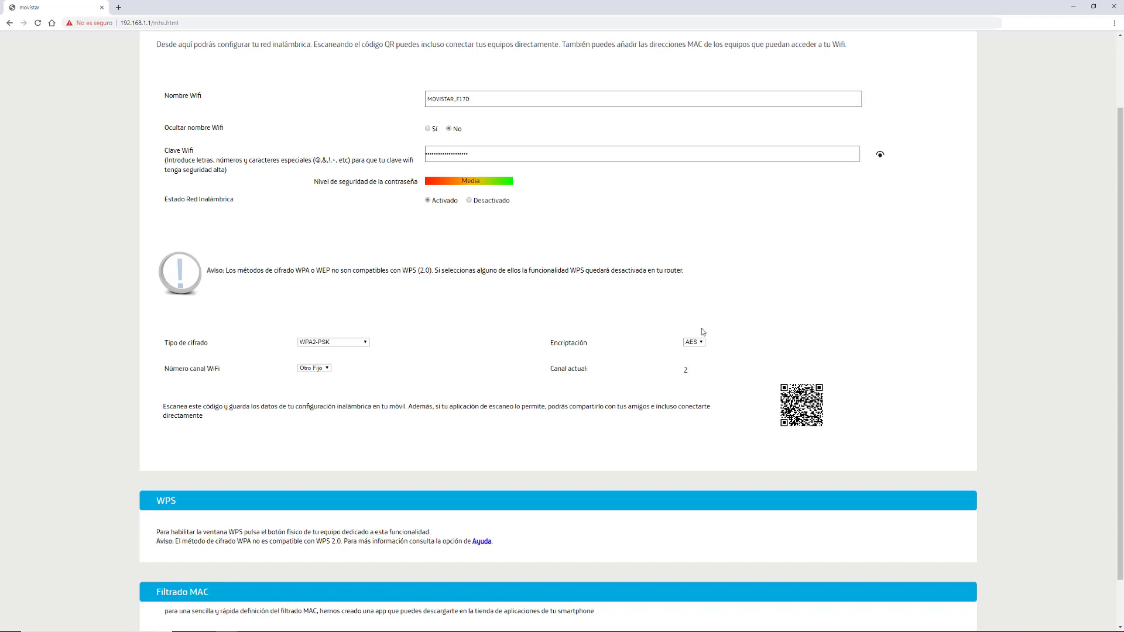
{"action": "left_click", "coordinate": [695, 343]}
{"action": "left_click", "coordinate": [477, 335]}
{"action": "left_click", "coordinate": [327, 369]}
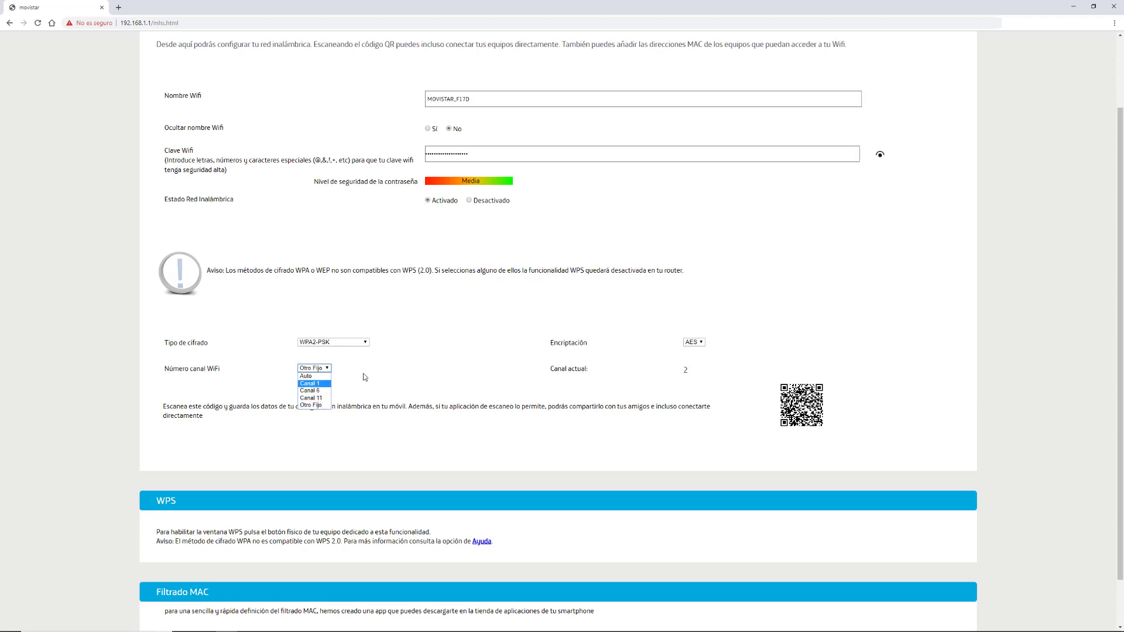
{"action": "left_click", "coordinate": [316, 370]}
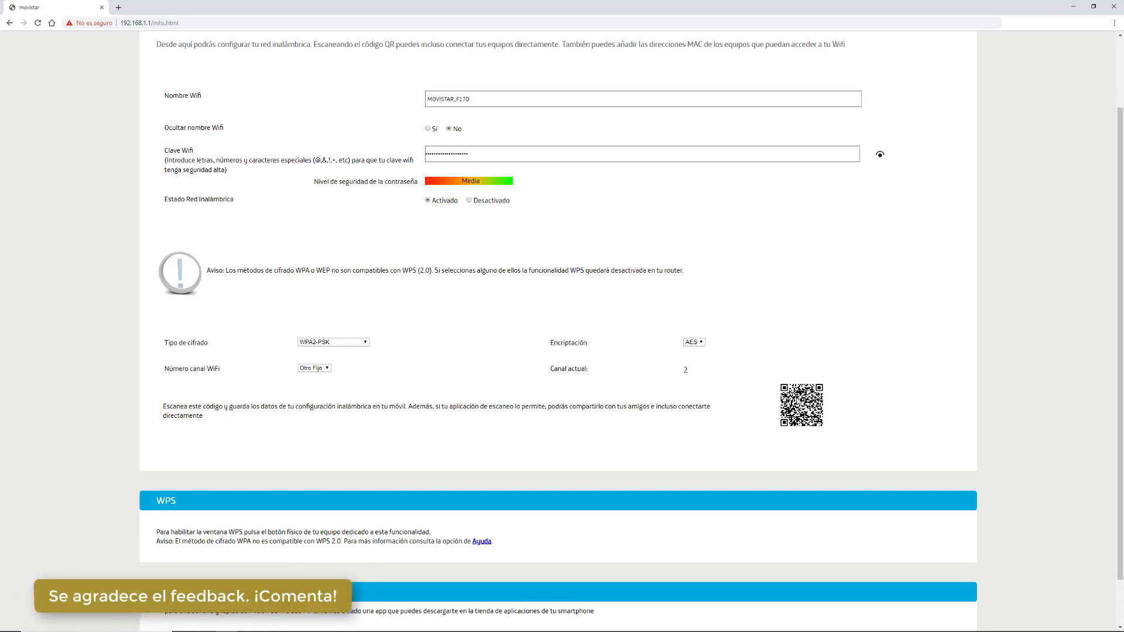
- Open the WiFi Plus settings and review the available channel numbers, keeping 52(DFS) selected
{"action": "scroll", "coordinate": [452, 328], "scroll_direction": "up", "scroll_amount": 2}
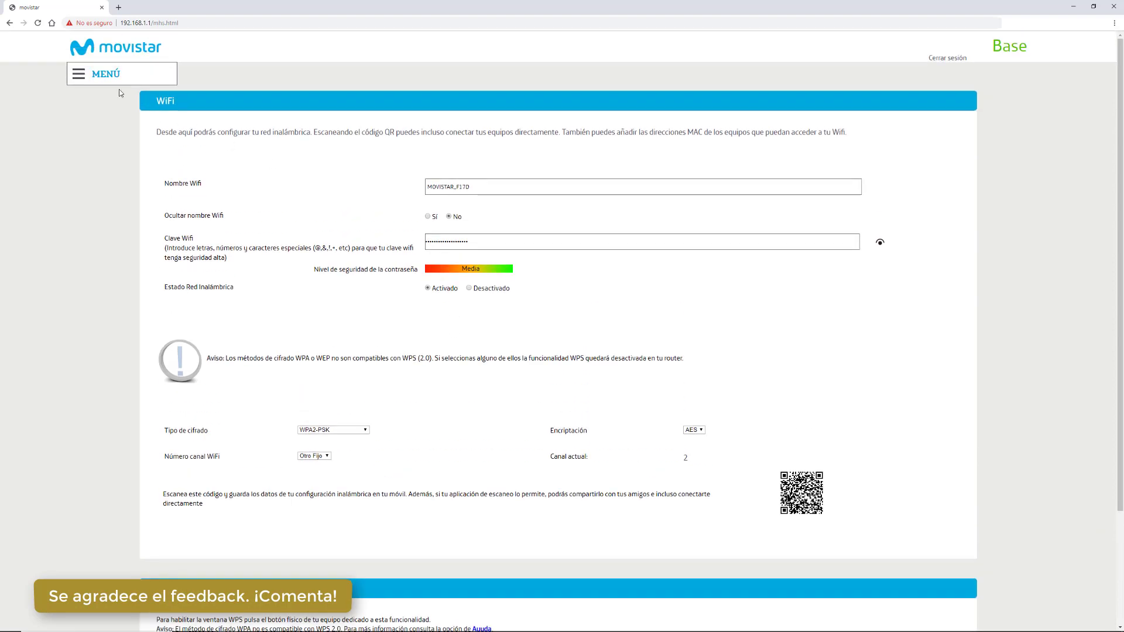
{"action": "left_click", "coordinate": [106, 74]}
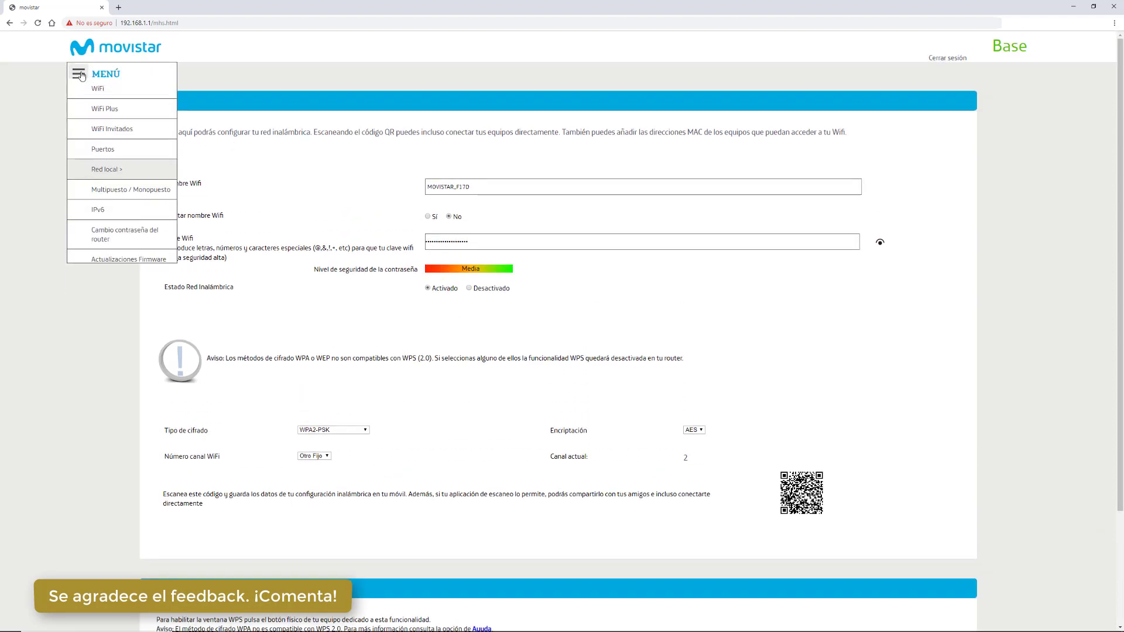
{"action": "left_click", "coordinate": [101, 115]}
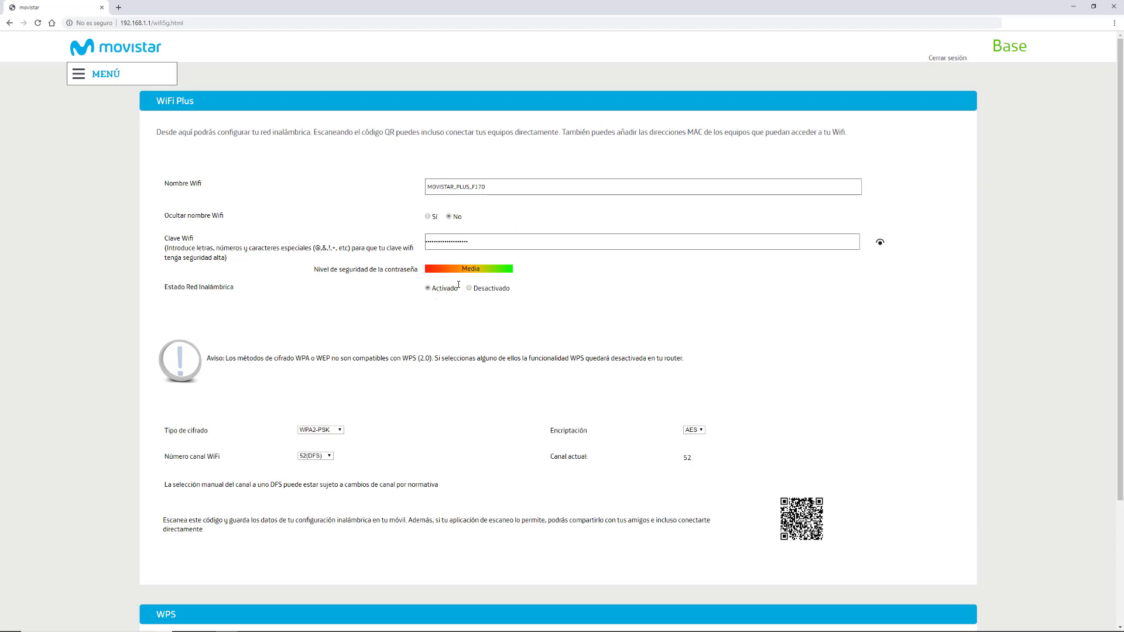
{"action": "scroll", "coordinate": [415, 332], "scroll_direction": "down", "scroll_amount": 1}
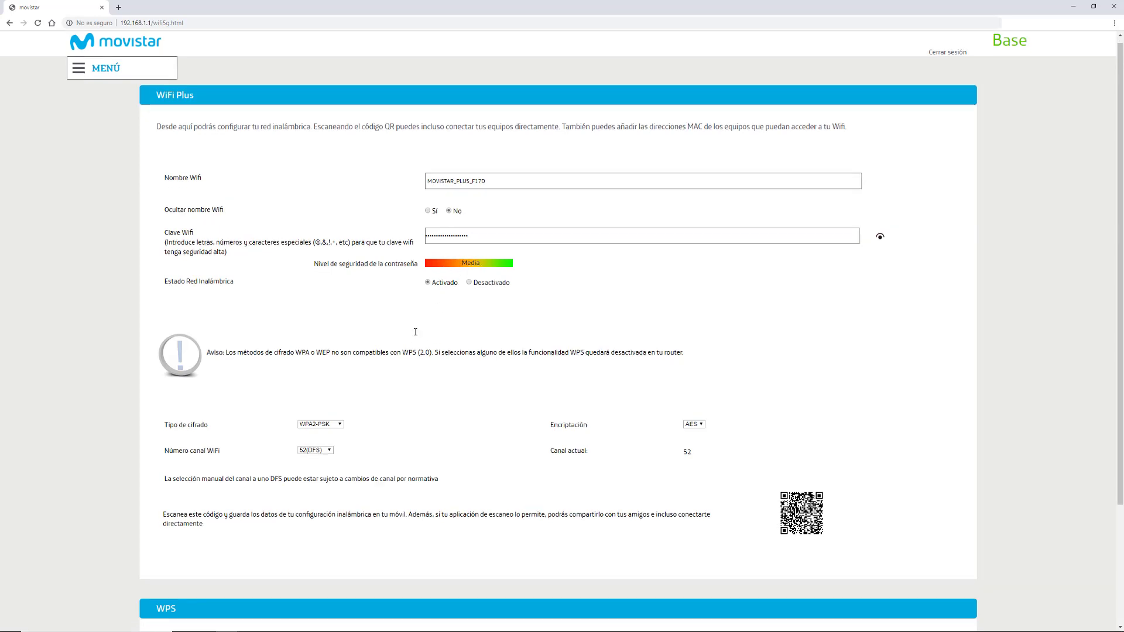
{"action": "scroll", "coordinate": [415, 332], "scroll_direction": "down", "scroll_amount": 3}
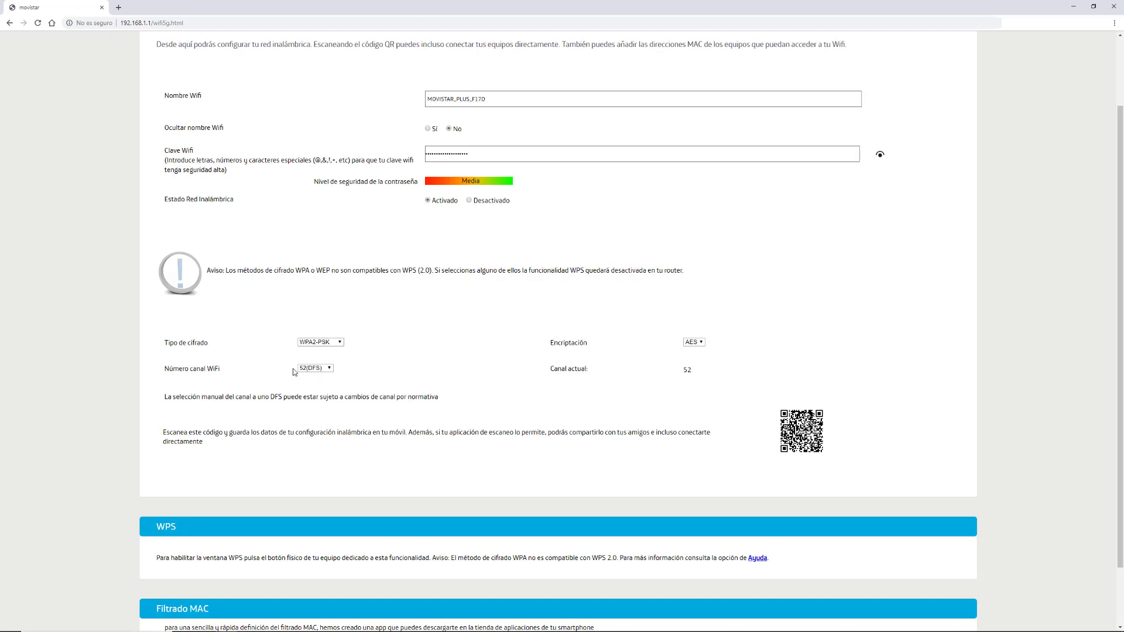
{"action": "left_click", "coordinate": [313, 369]}
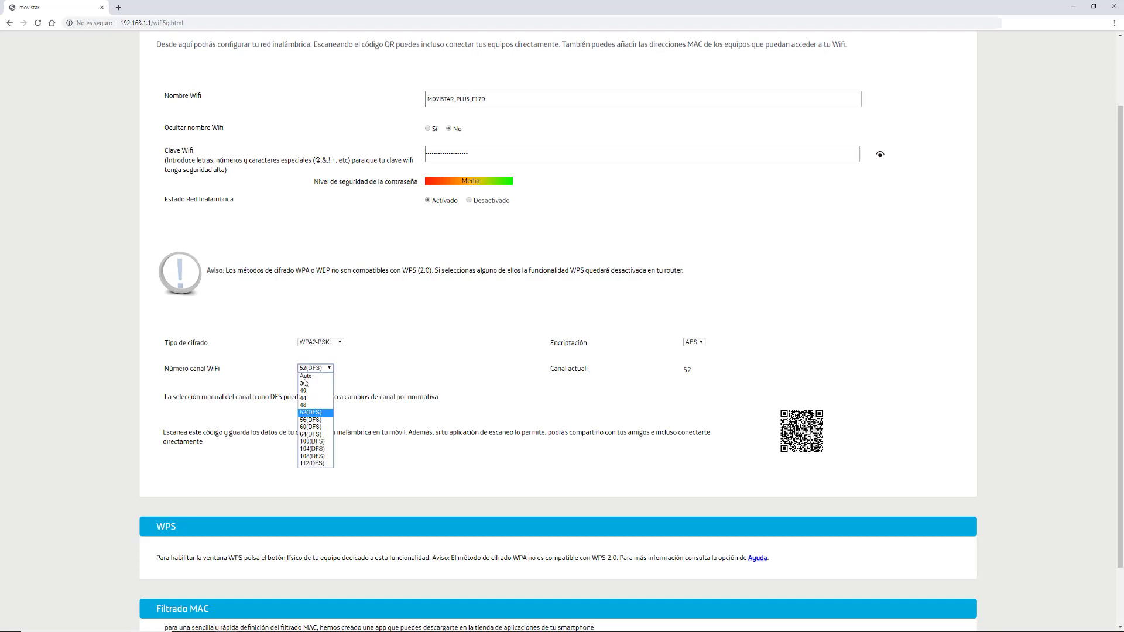
{"action": "left_click", "coordinate": [310, 413]}
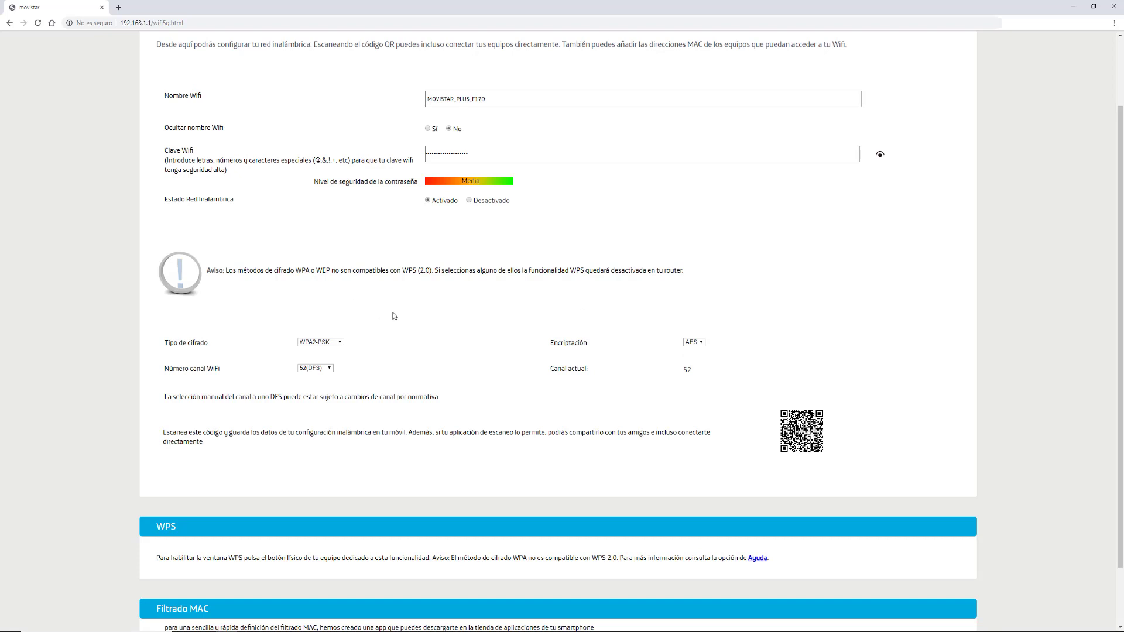
- Open the WiFi Invitados settings, enable the guest network to inspect its name field, and disable it again
{"action": "scroll", "coordinate": [395, 316], "scroll_direction": "up", "scroll_amount": 3}
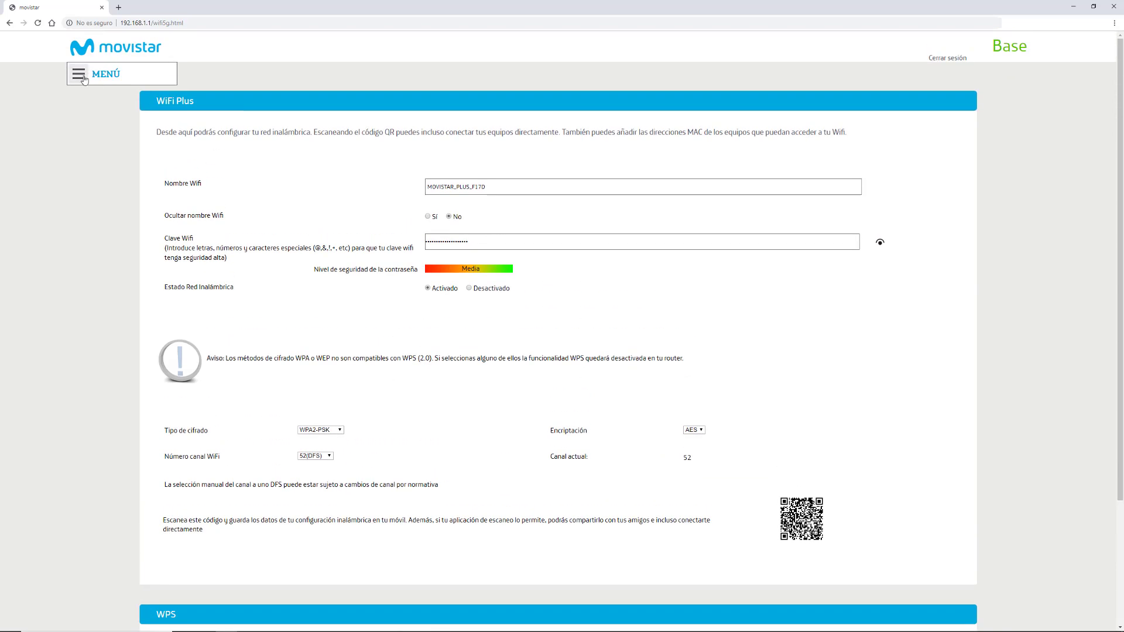
{"action": "left_click", "coordinate": [83, 77]}
{"action": "left_click", "coordinate": [99, 136]}
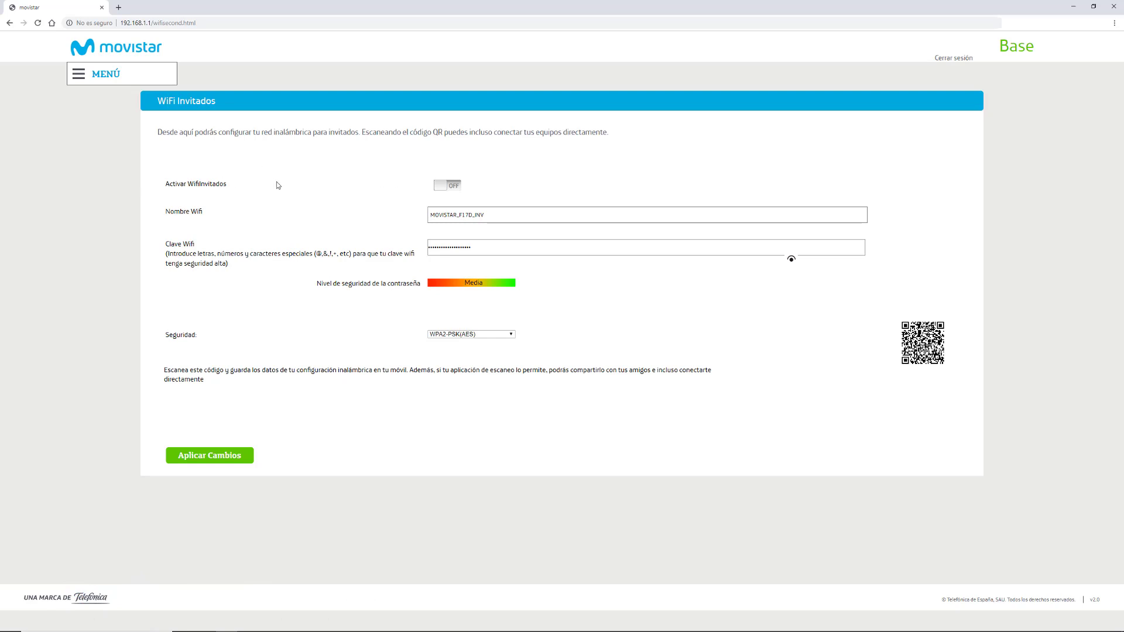
{"action": "left_click", "coordinate": [447, 185]}
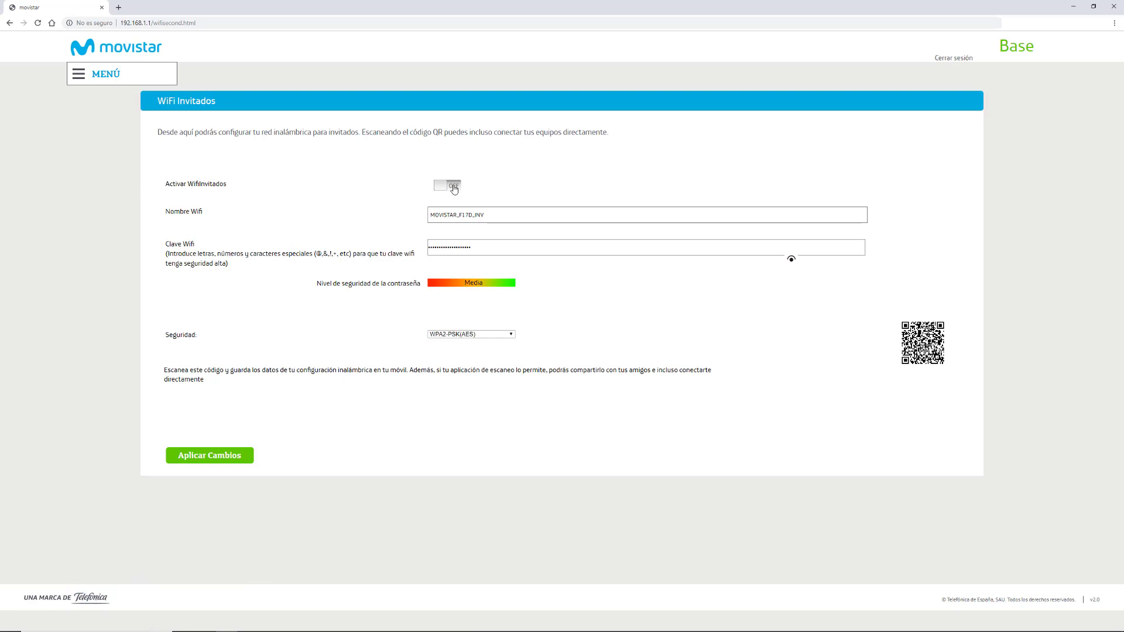
{"action": "left_click_drag", "start_coordinate": [476, 215], "coordinate": [492, 214]}
{"action": "left_click", "coordinate": [485, 214]}
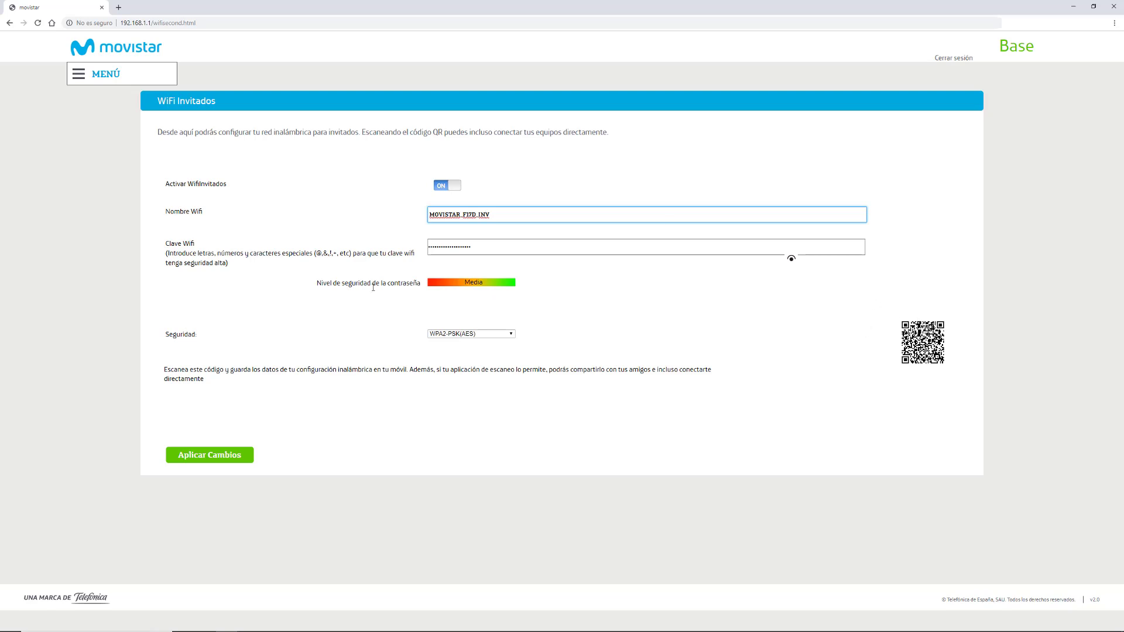
{"action": "left_click", "coordinate": [437, 186]}
- Open the Puertos settings and name the new port rule "emule", leaving the IP address field ready for entry
{"action": "left_click", "coordinate": [87, 80]}
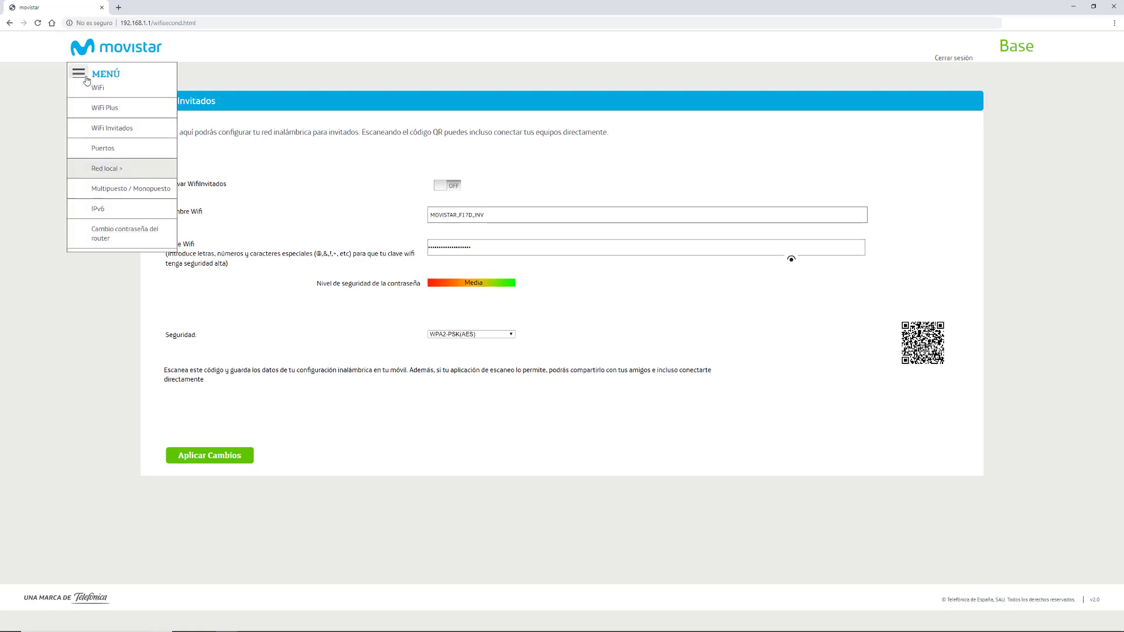
{"action": "left_click", "coordinate": [103, 158]}
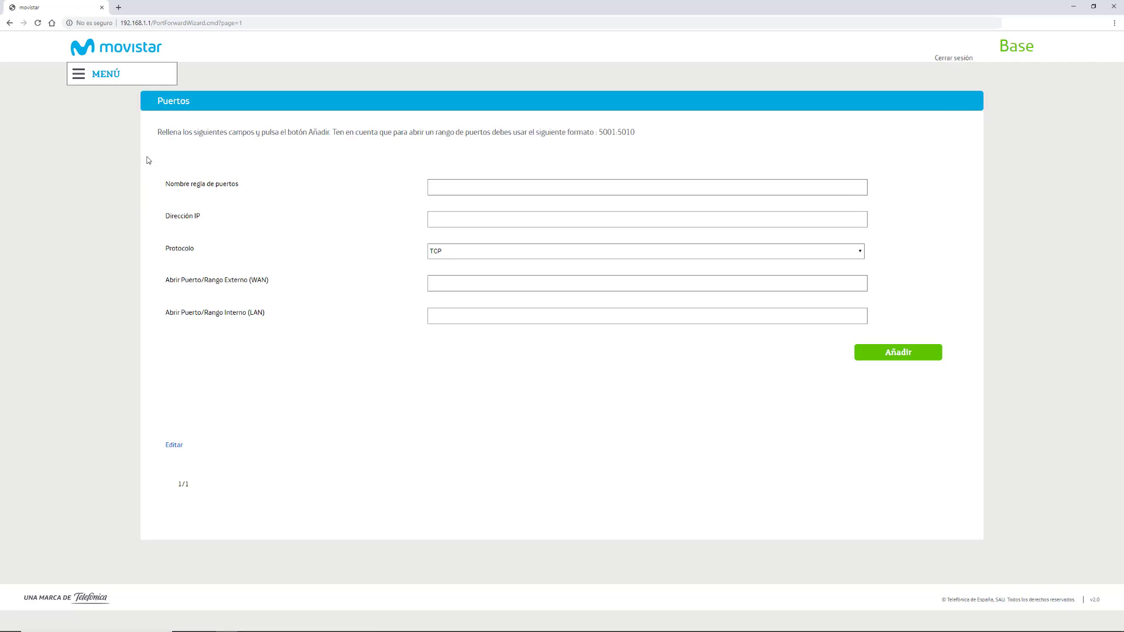
{"action": "left_click", "coordinate": [470, 184]}
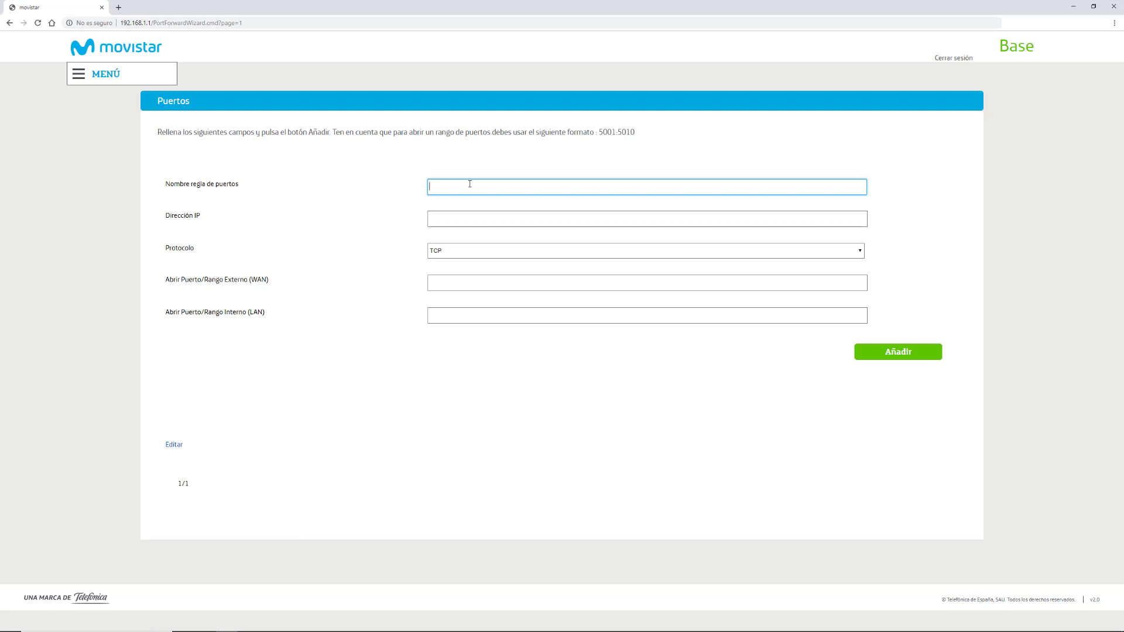
{"action": "type", "text": "emule"}
{"action": "left_click", "coordinate": [453, 221]}
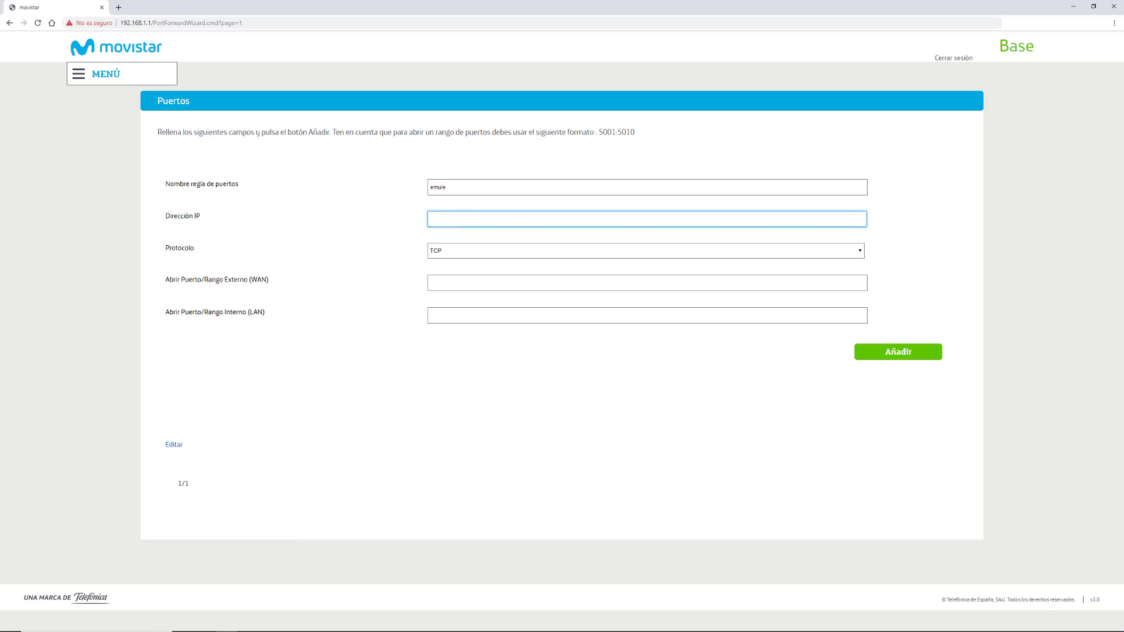
- Open the Windows Command Prompt, run ipconfig to look up this computer's IPv4 address, and close the prompt
{"action": "left_click", "coordinate": [54, 625]}
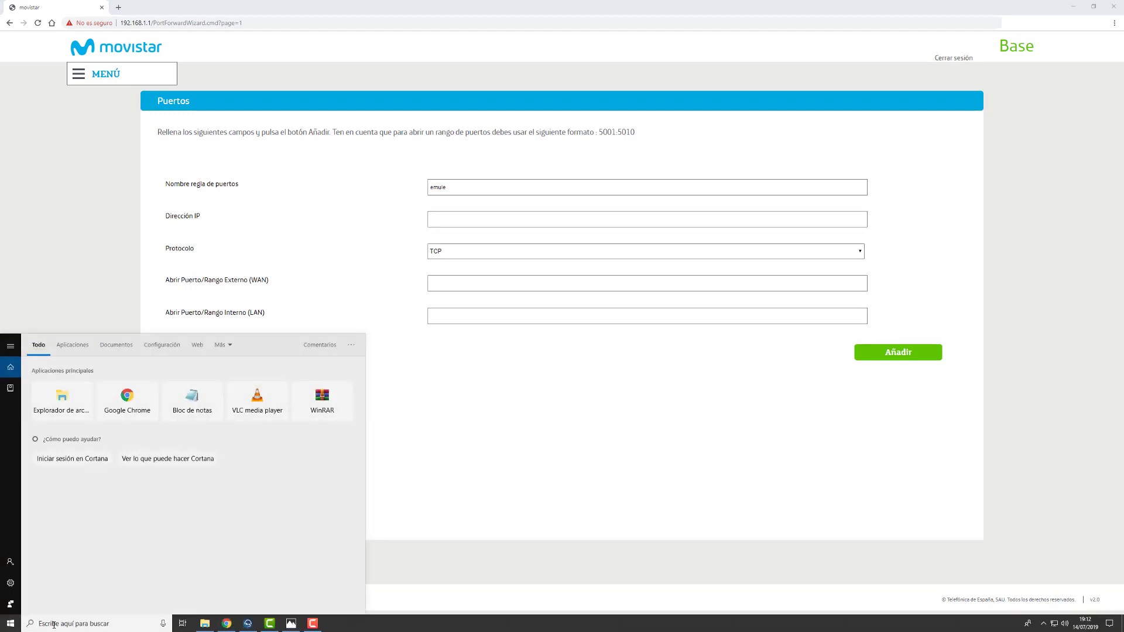
{"action": "type", "text": "cmd"}
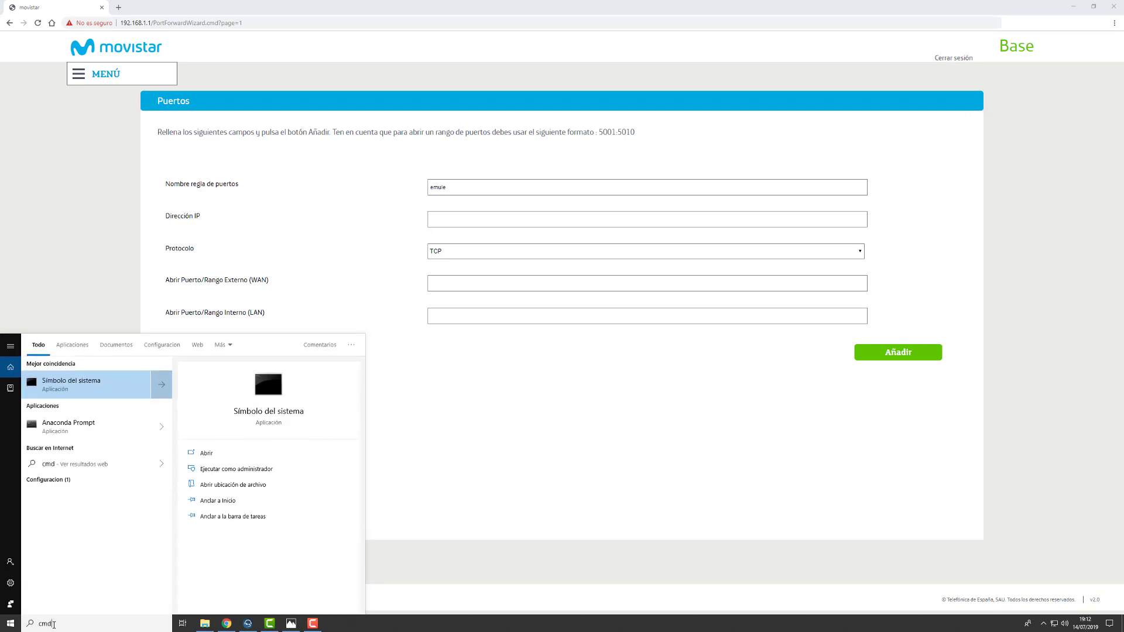
{"action": "key", "text": "Return"}
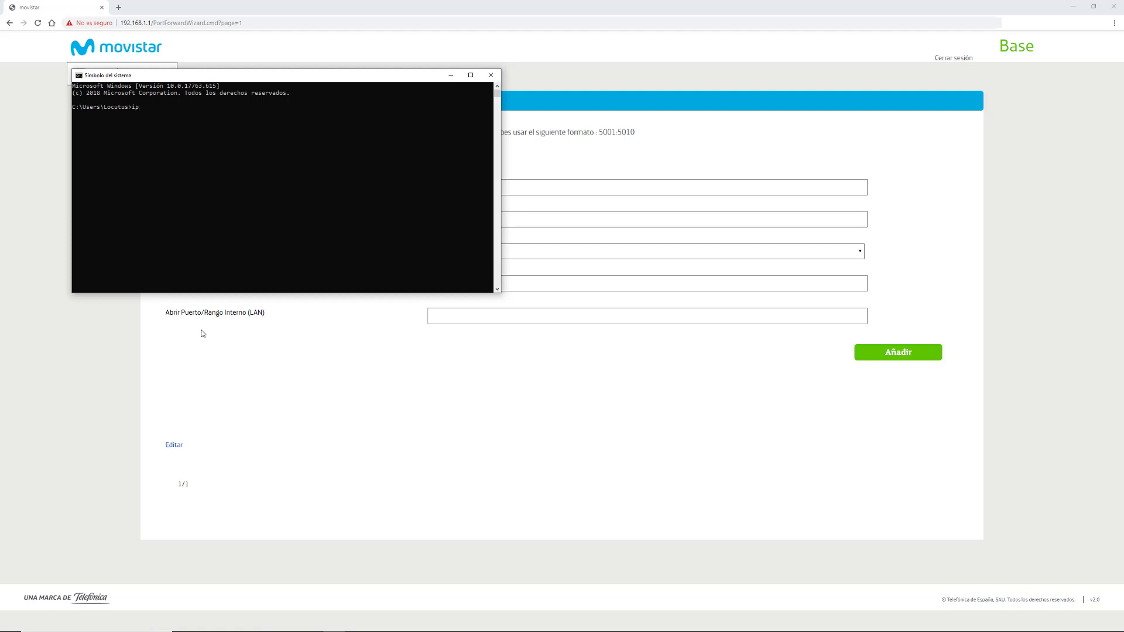
{"action": "type", "text": "ipconfig"}
{"action": "key", "text": "Return"}
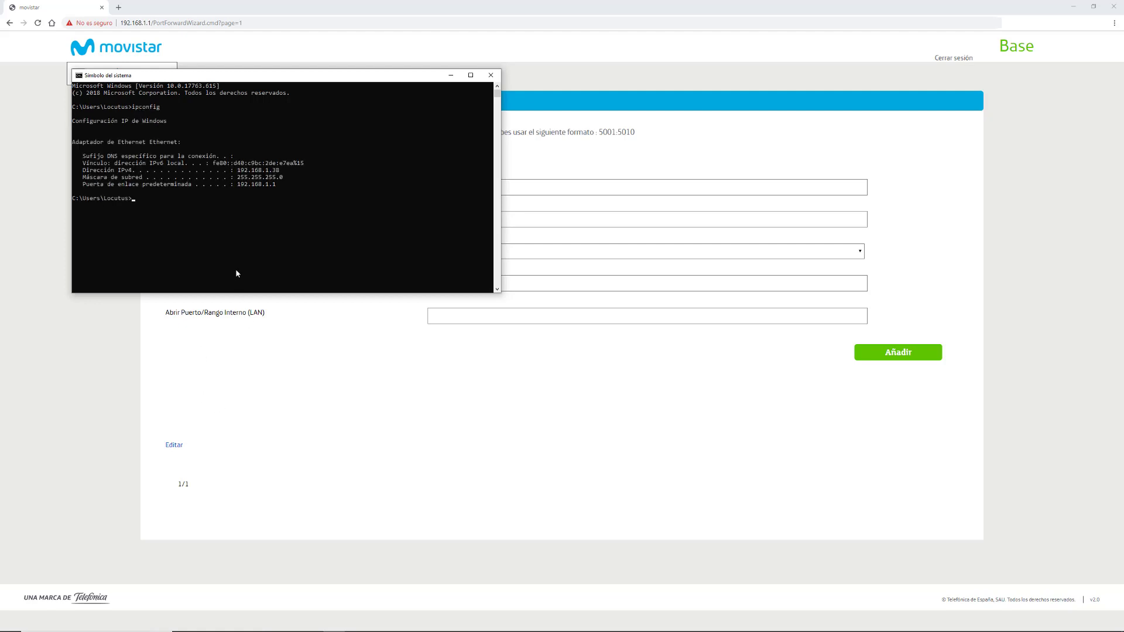
{"action": "mouse_move", "coordinate": [234, 171]}
{"action": "left_mouse_down"}
{"action": "mouse_move", "coordinate": [287, 171]}
{"action": "mouse_move", "coordinate": [236, 186]}
{"action": "mouse_move", "coordinate": [272, 188]}
{"action": "mouse_move", "coordinate": [236, 184]}
{"action": "left_mouse_up"}
{"action": "left_click_drag", "start_coordinate": [238, 171], "coordinate": [282, 171]}
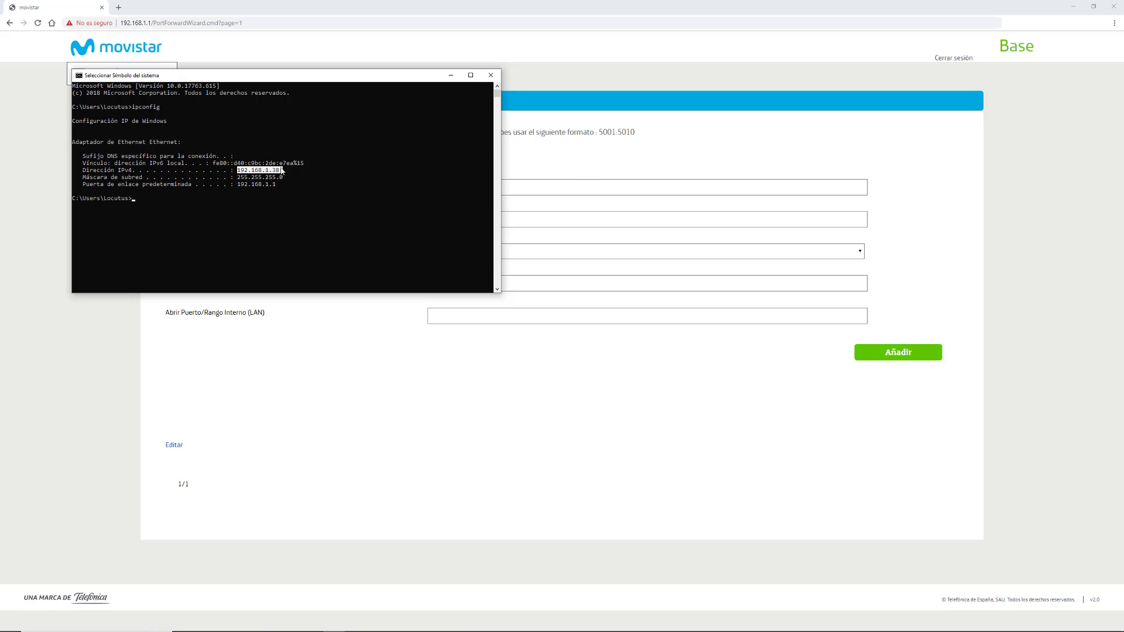
{"action": "left_click", "coordinate": [490, 75]}
- Set the emule rule's IP address to 192.168.1.38 and its protocol to TCP+UDP
{"action": "left_click", "coordinate": [437, 216]}
{"action": "type", "text": "192.168.1.38"}
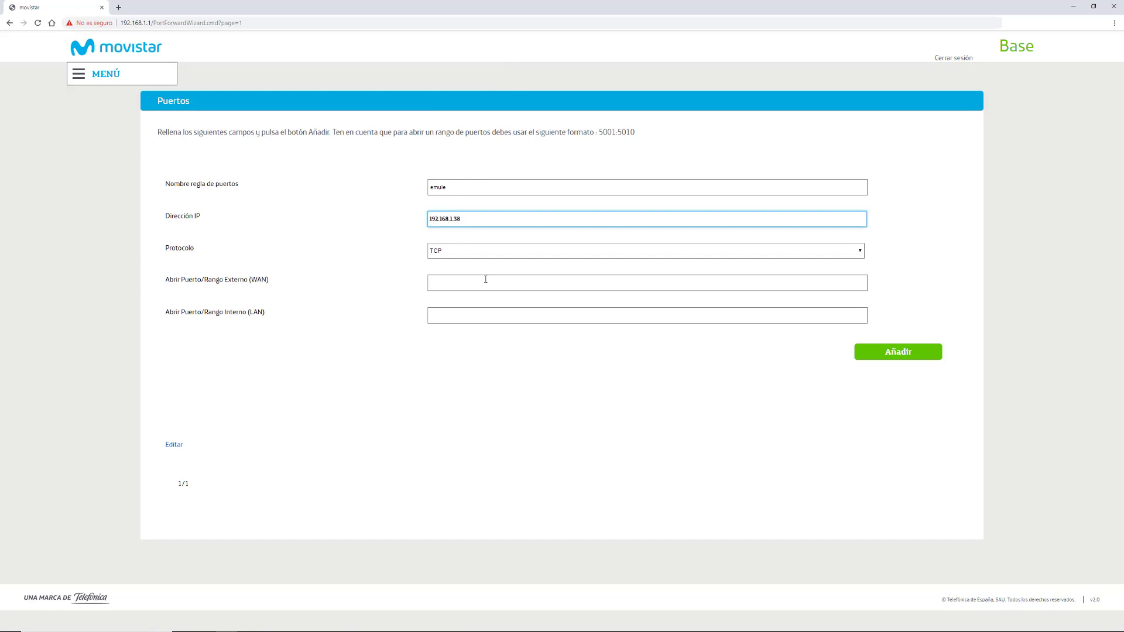
{"action": "left_click", "coordinate": [859, 253]}
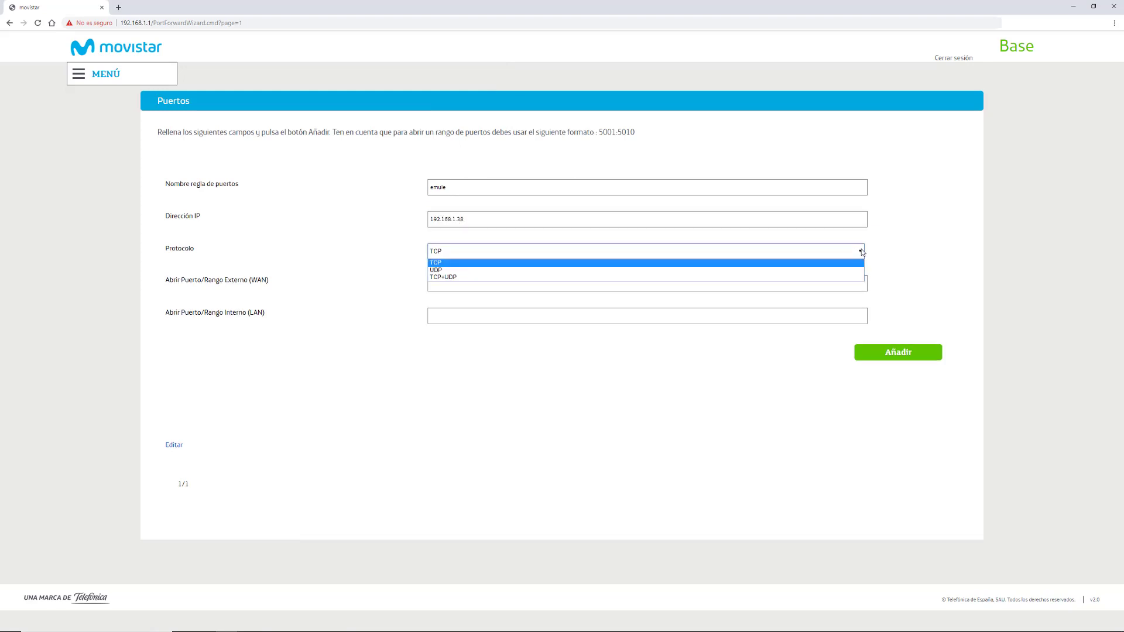
{"action": "left_click", "coordinate": [768, 284]}
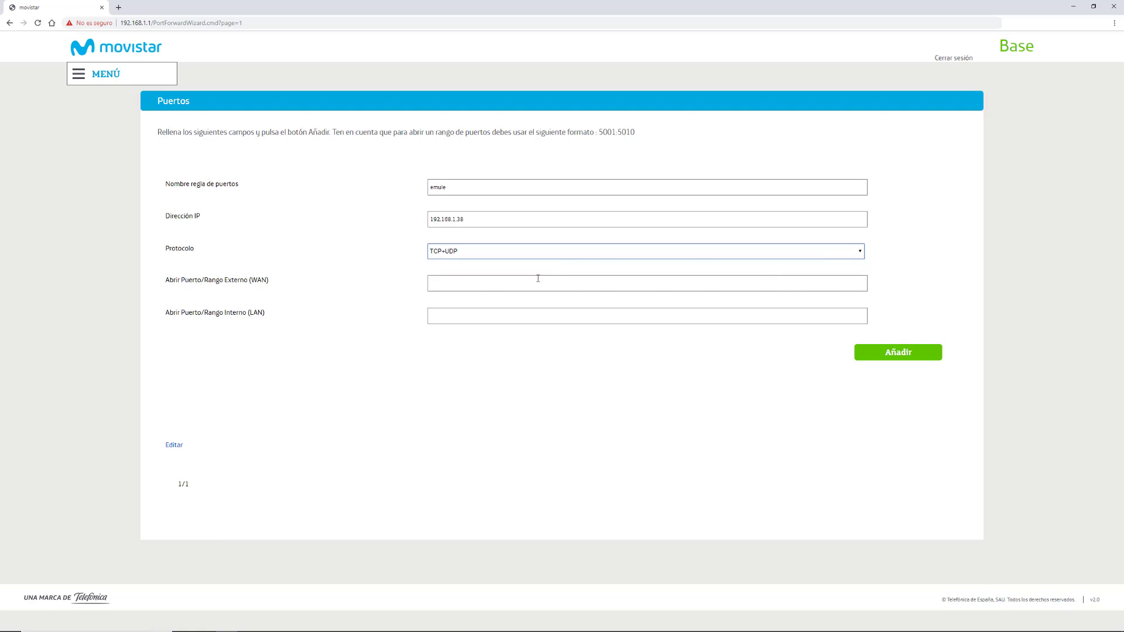
{"action": "left_click", "coordinate": [76, 154]}
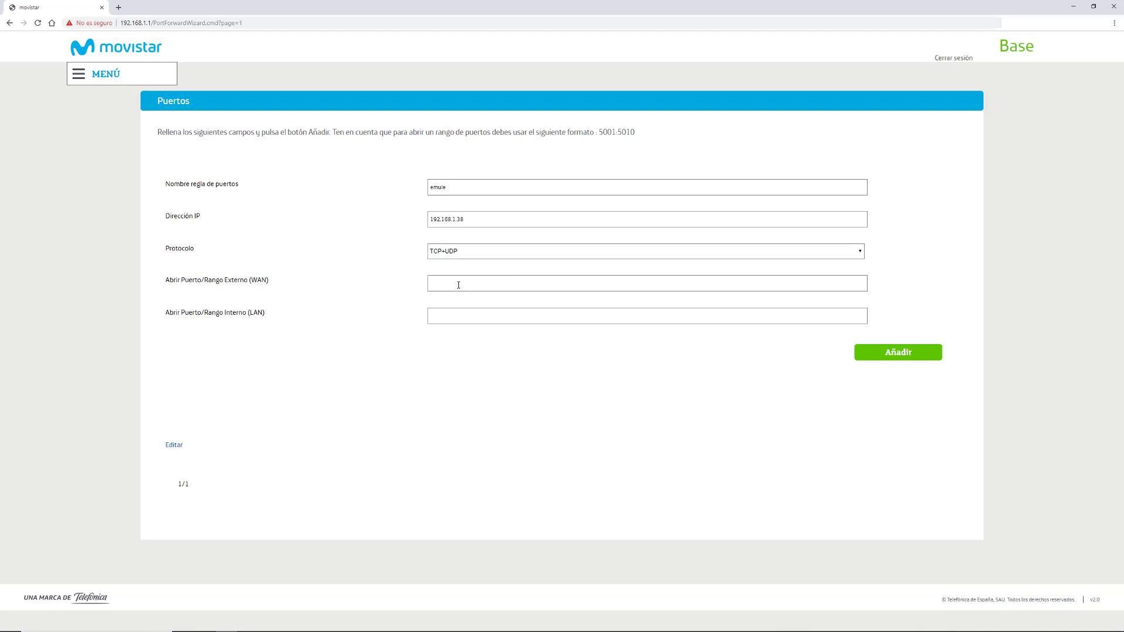
- Set the external (WAN) and internal (LAN) port ranges to 4660:4665 and add the emule rule
{"action": "left_click", "coordinate": [458, 285]}
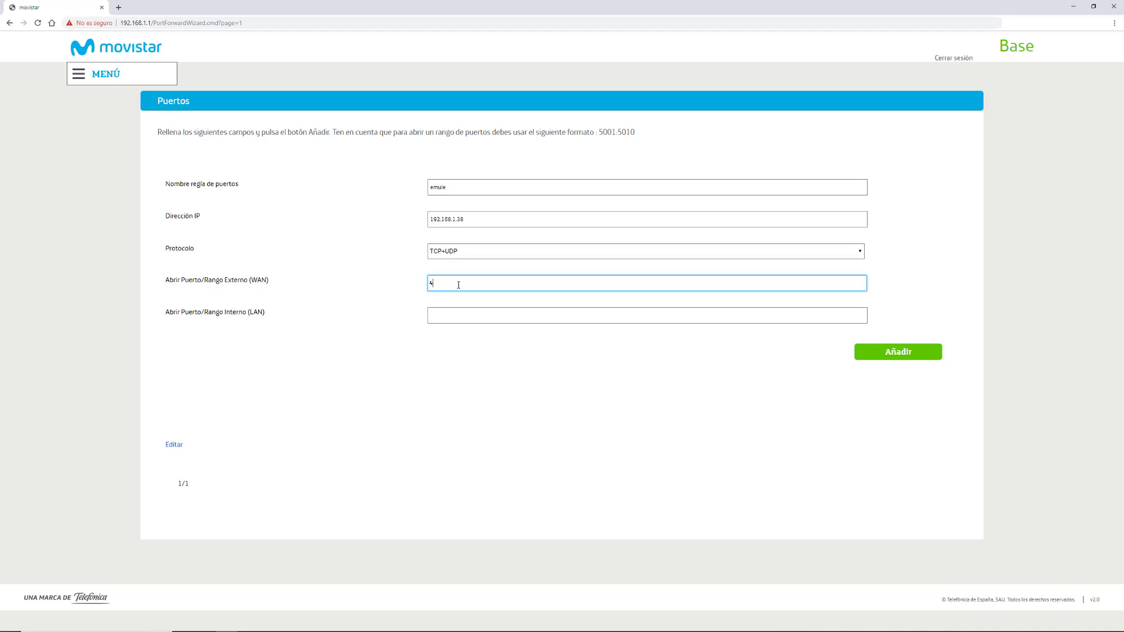
{"action": "type", "text": "4660"}
{"action": "type", "text": ".466"}
{"action": "key", "text": "Tab"}
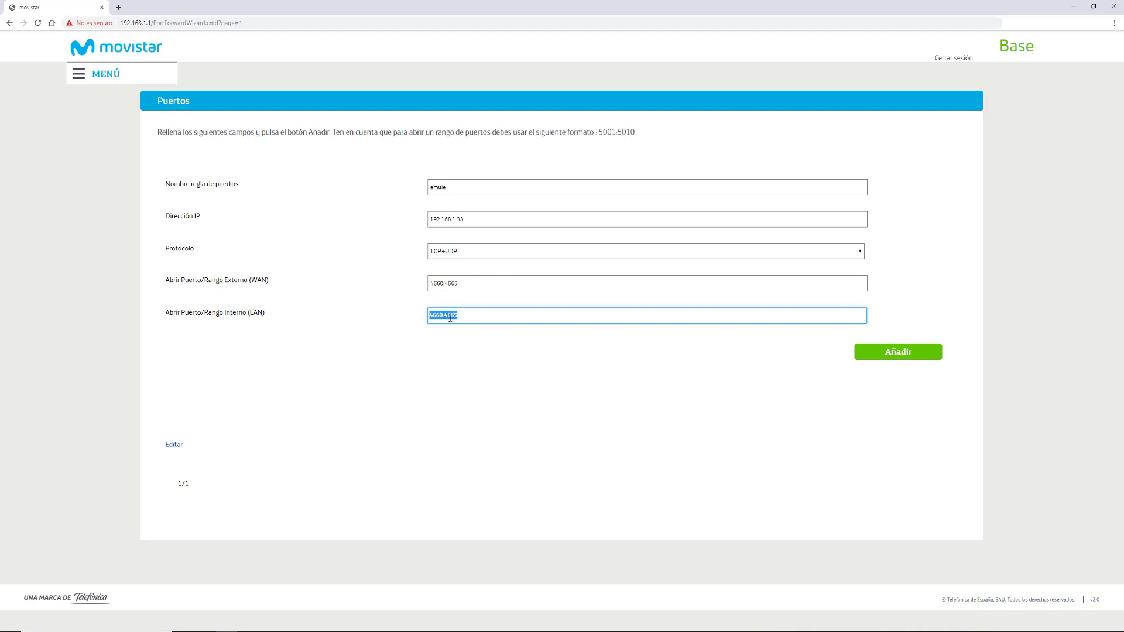
{"action": "left_click", "coordinate": [924, 354]}
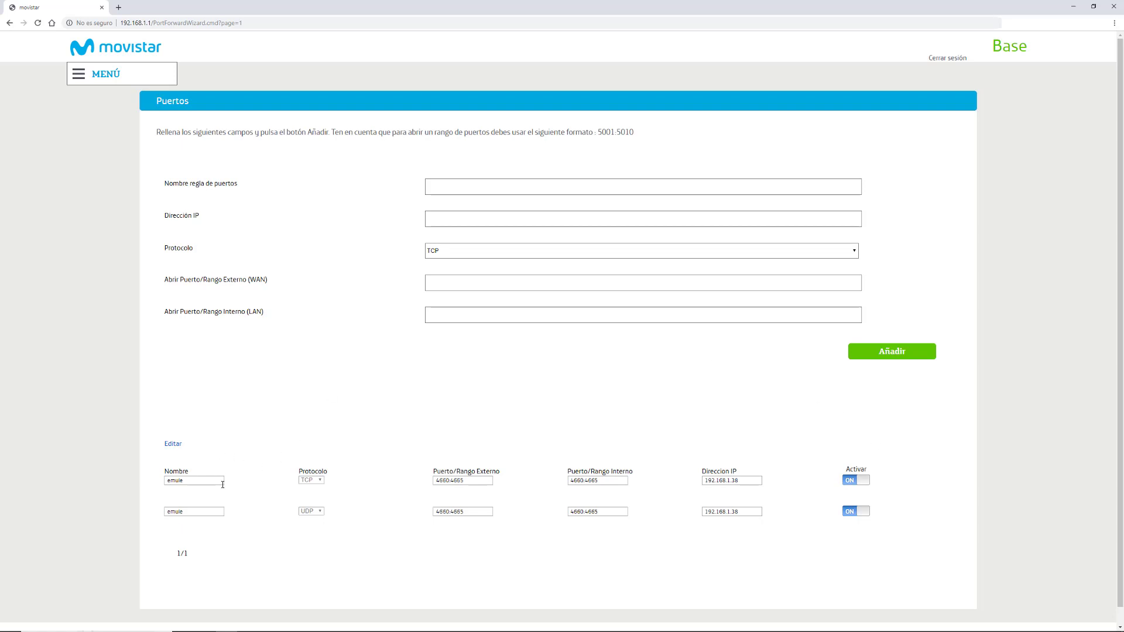
- Deactivate the TCP and UDP emule port rules and try switching the TCP rule back on
{"action": "left_click", "coordinate": [853, 481]}
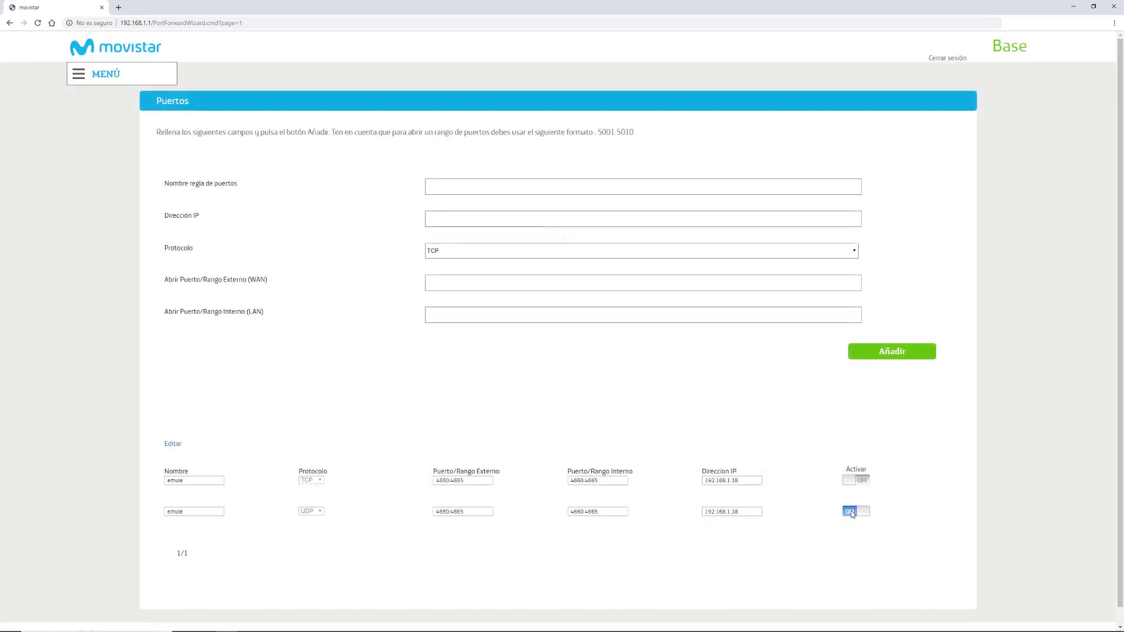
{"action": "left_click", "coordinate": [854, 513]}
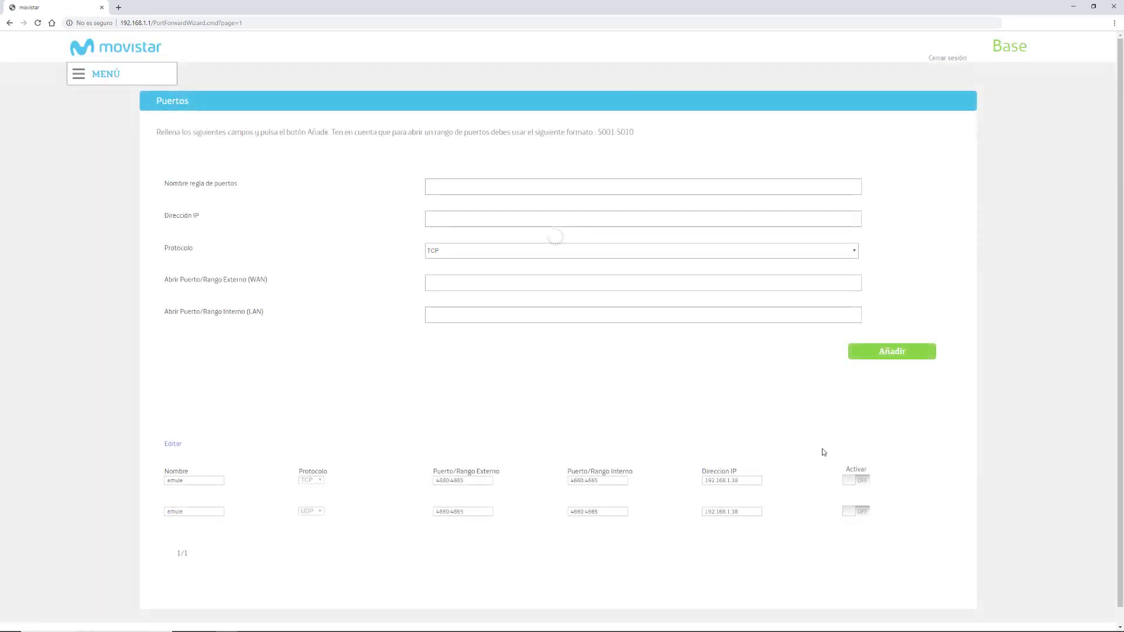
{"action": "left_click", "coordinate": [859, 479]}
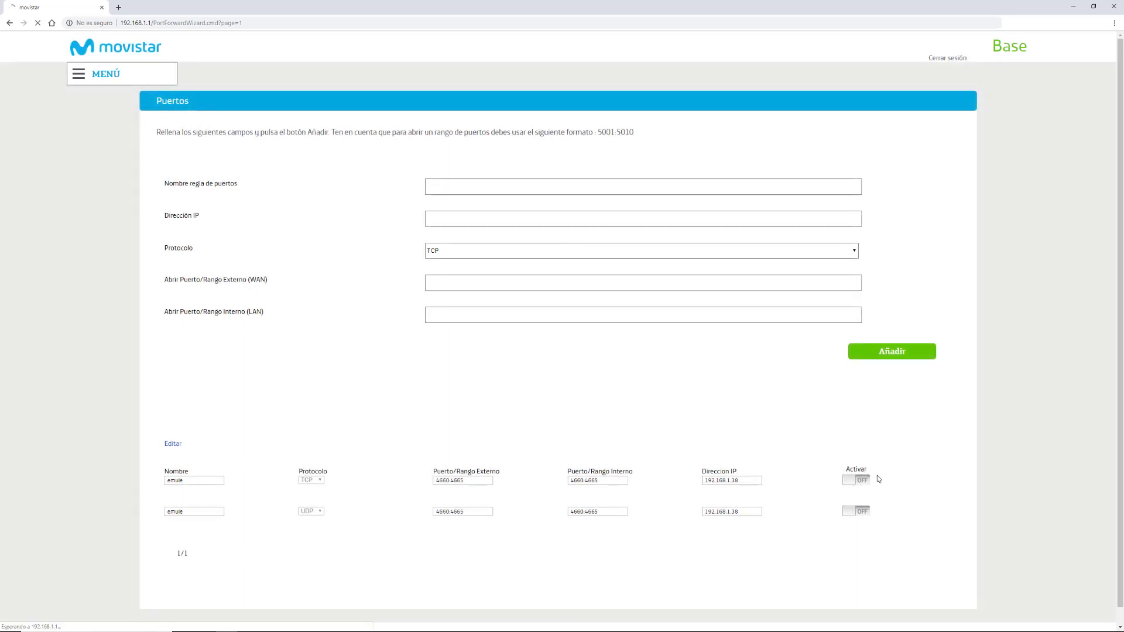